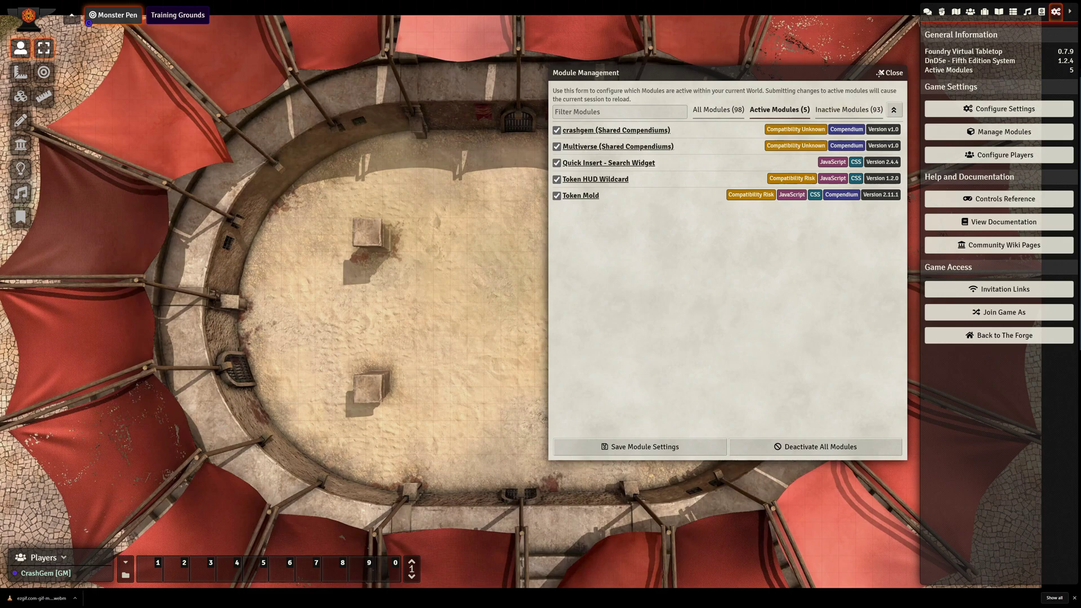
# Close the module management window and place a Chamomile token from the actor directory on the Monster Pen scene
pyautogui.click(896, 72)
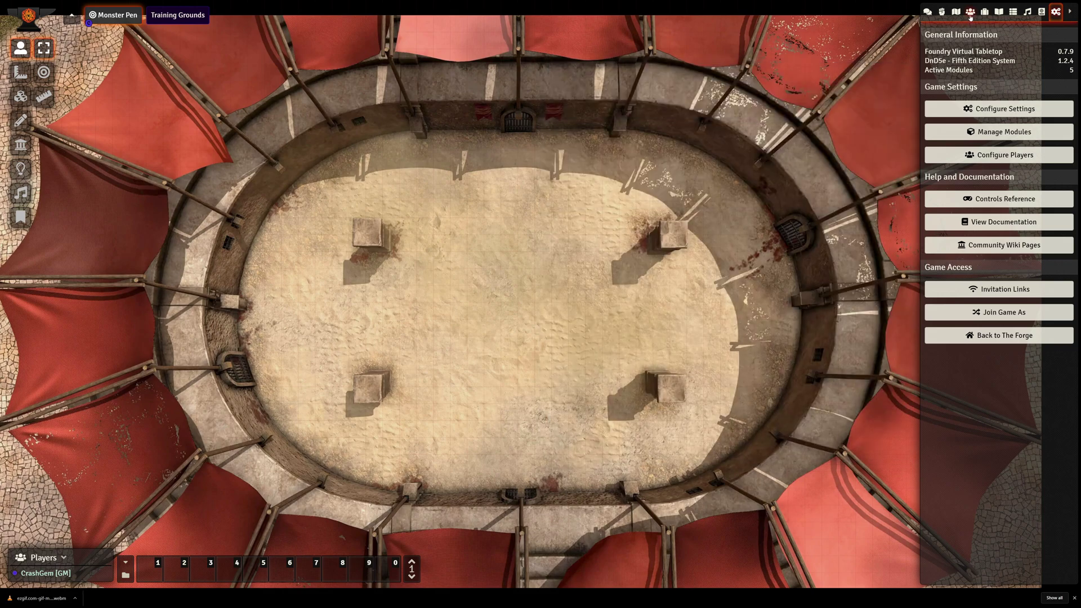
pyautogui.click(970, 11)
pyautogui.scroll(10, 693, 296)
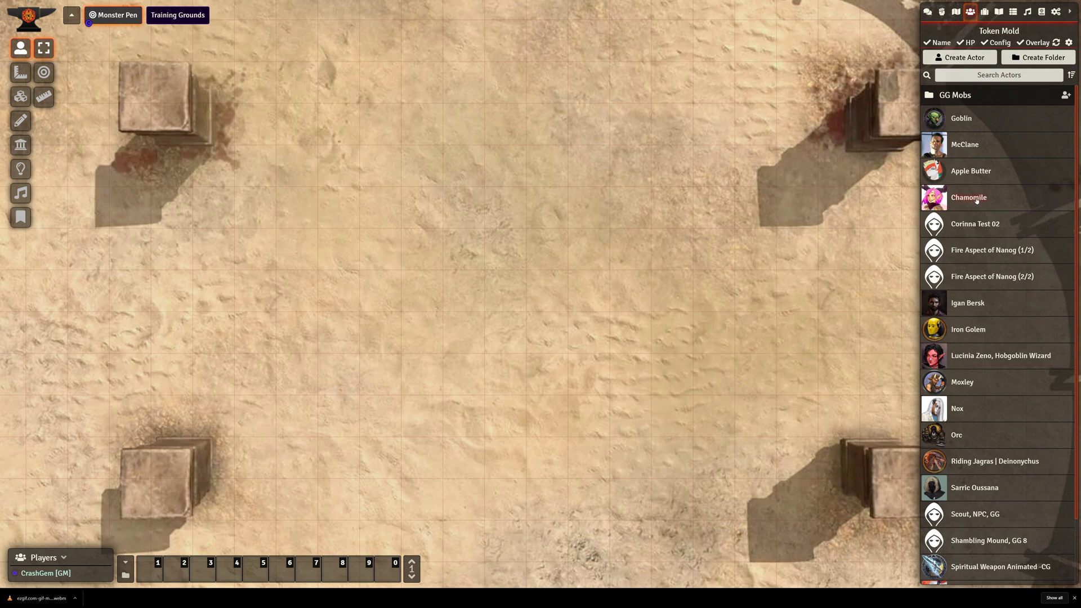
pyautogui.moveTo(976, 200); pyautogui.dragTo(461, 168)
pyautogui.scroll(5, 484, 227)
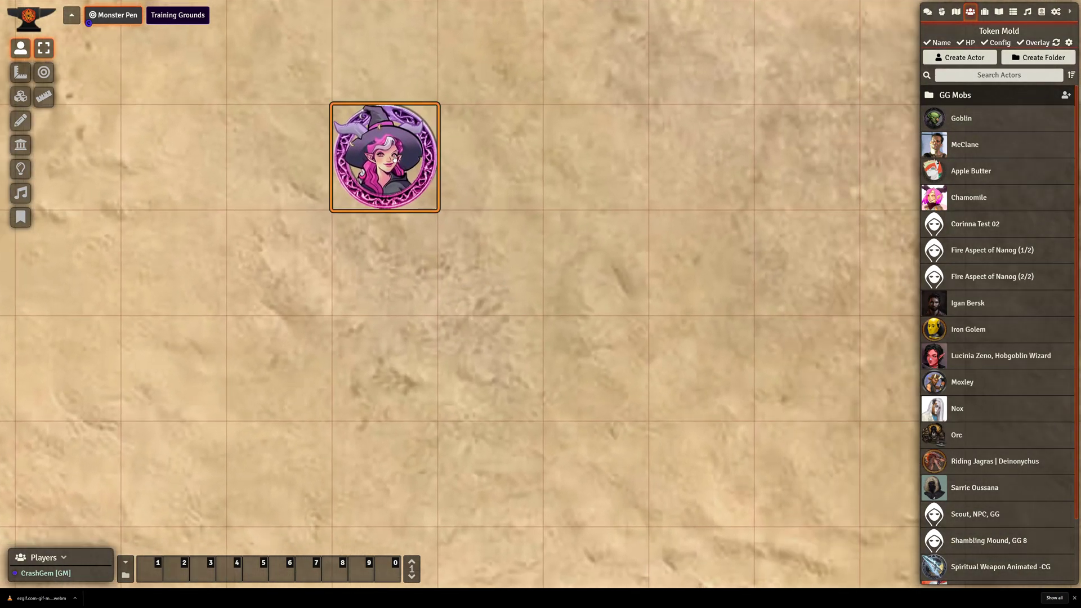
# Switch the Chamomile token's art to the hatless portrait, the purple-hat portrait, and finally the black-hat portrait with a book
pyautogui.rightClick(397, 160)
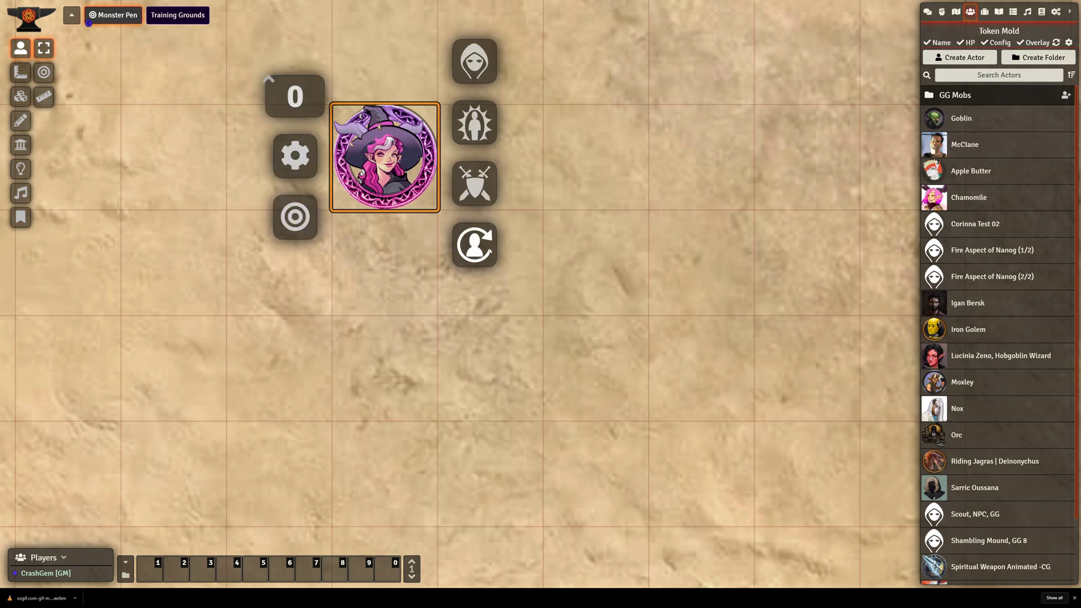
pyautogui.click(475, 245)
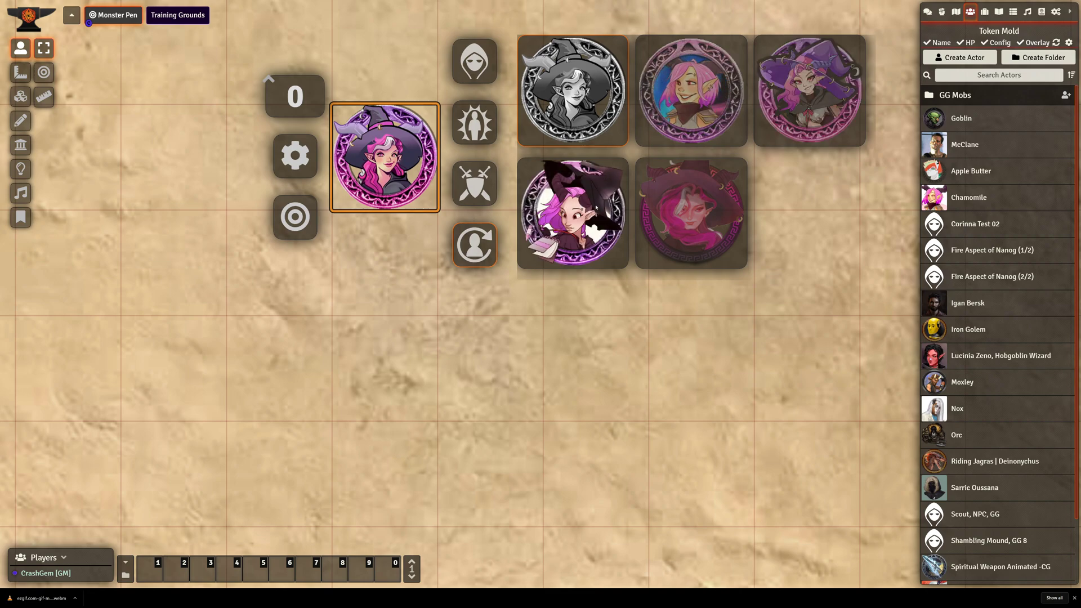
pyautogui.click(684, 109)
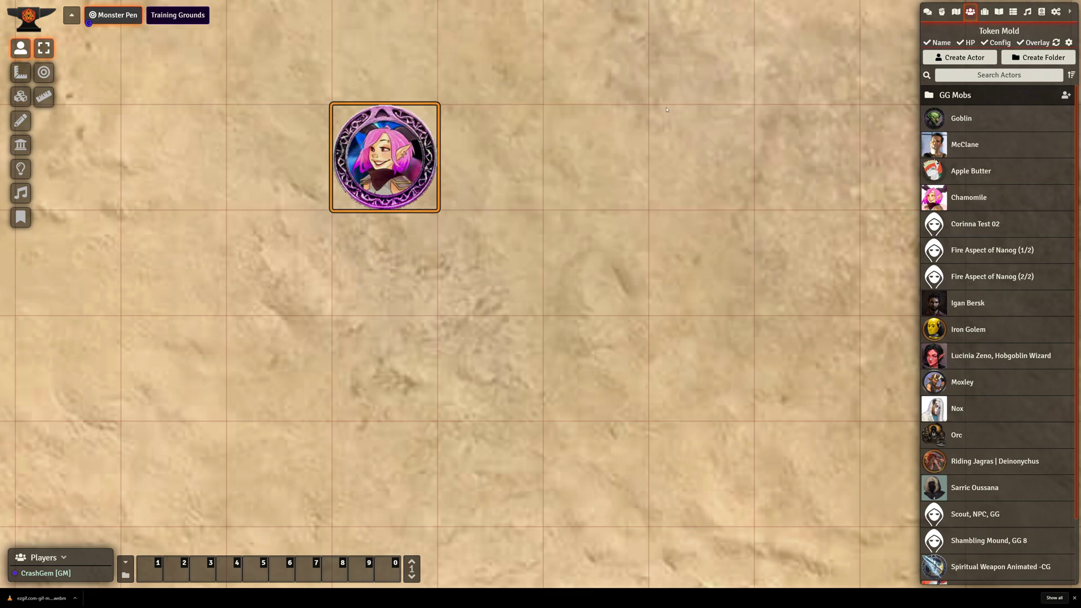
pyautogui.rightClick(407, 171)
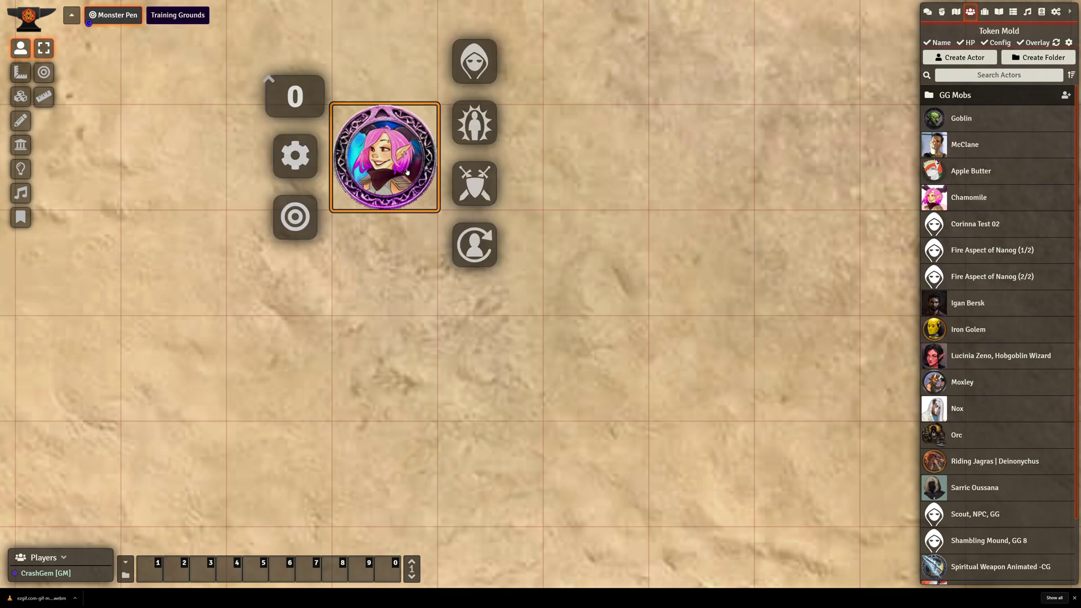
pyautogui.click(475, 245)
pyautogui.click(796, 107)
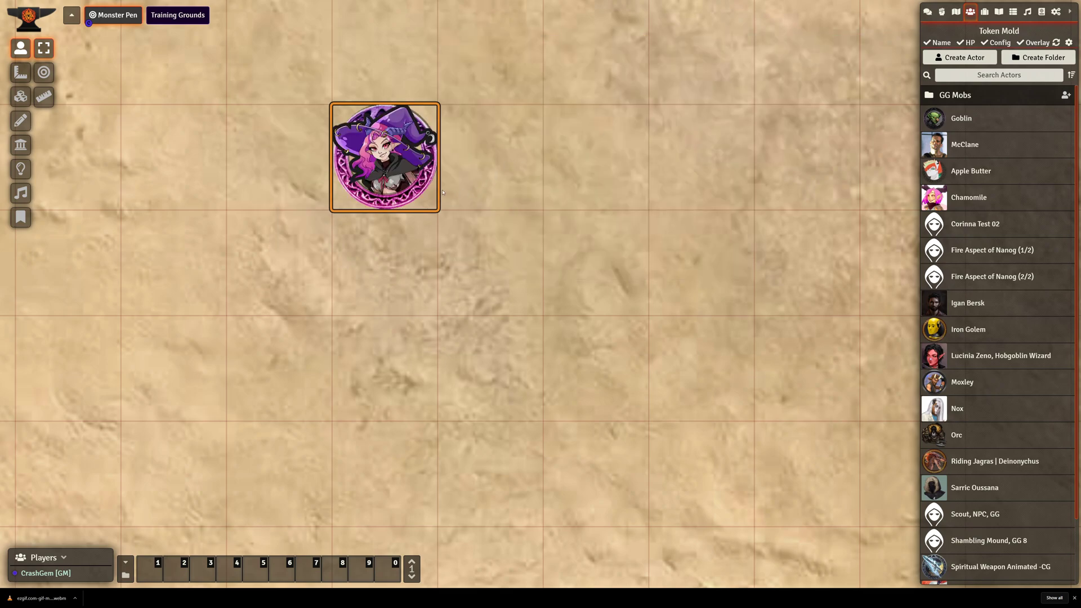
pyautogui.rightClick(409, 183)
pyautogui.click(477, 243)
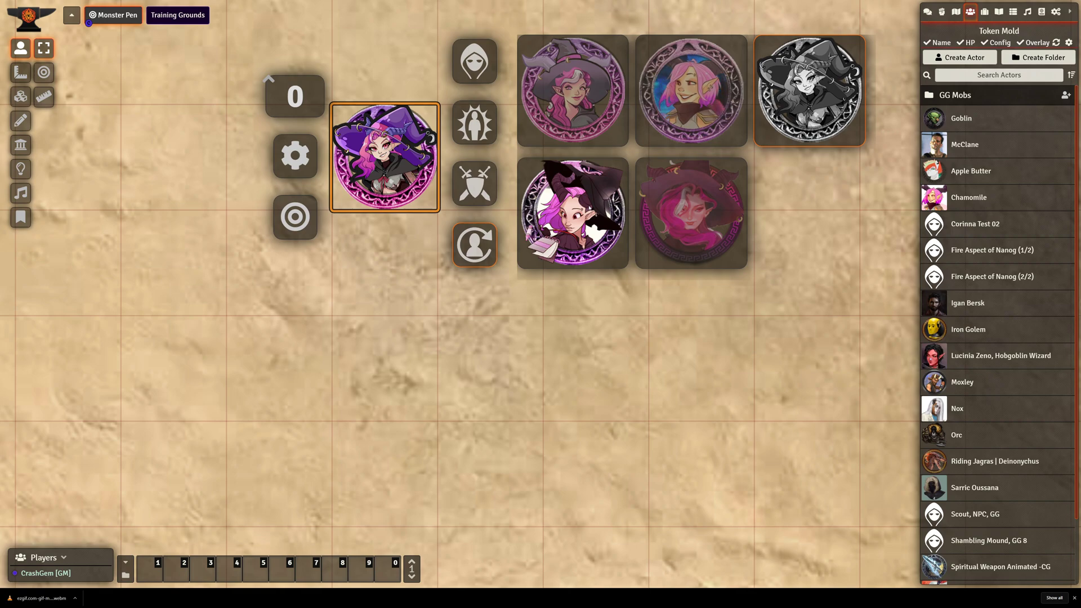
pyautogui.click(609, 207)
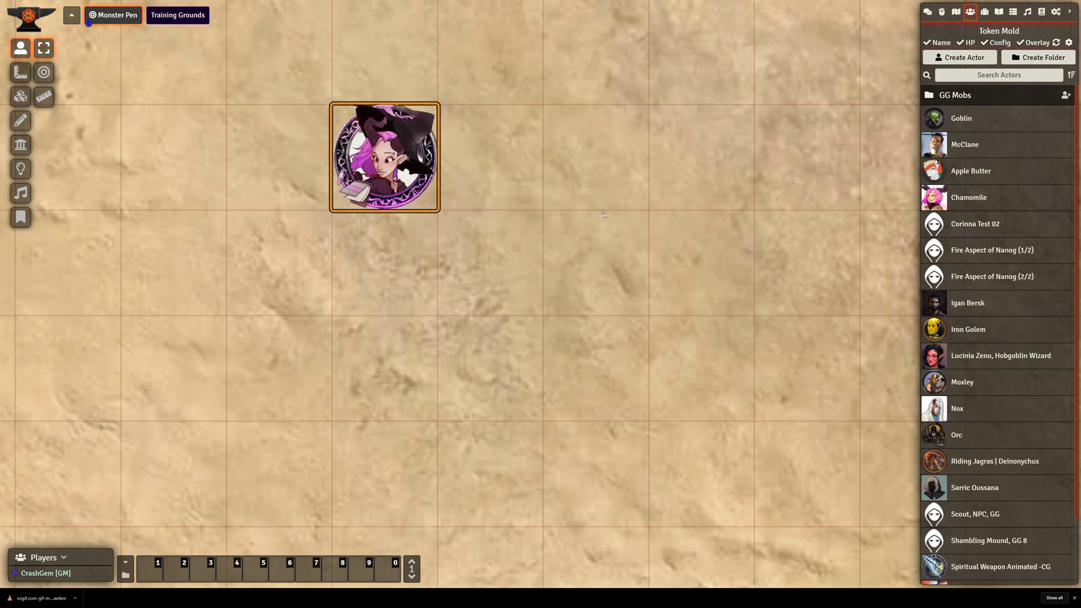
# Delete the Chamomile token from the scene, and place and delete a fresh Chamomile token twice
pyautogui.press('Delete')
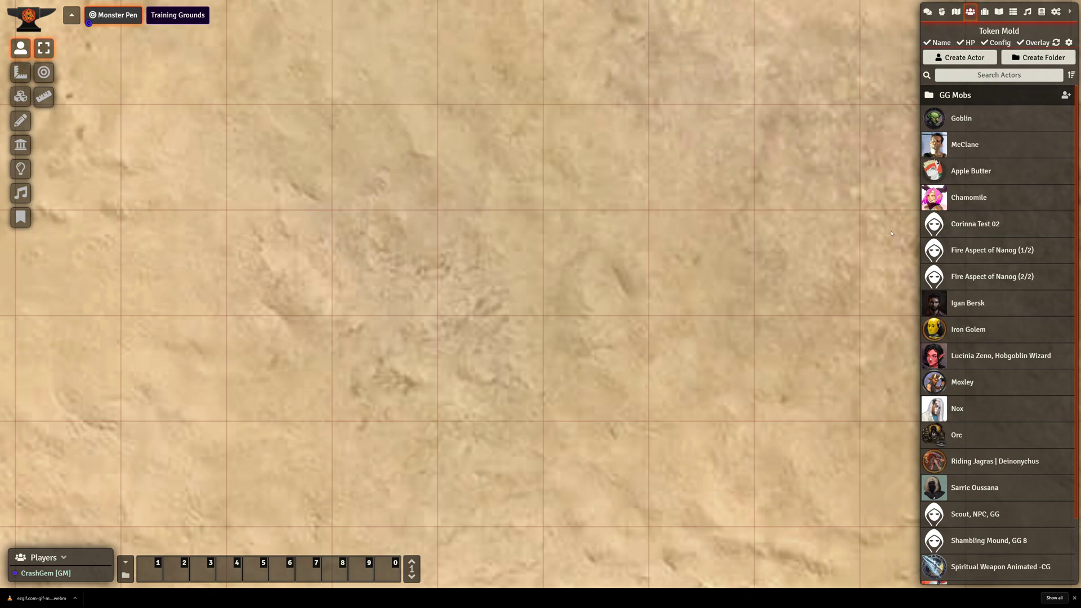
pyautogui.moveTo(967, 201); pyautogui.dragTo(381, 161)
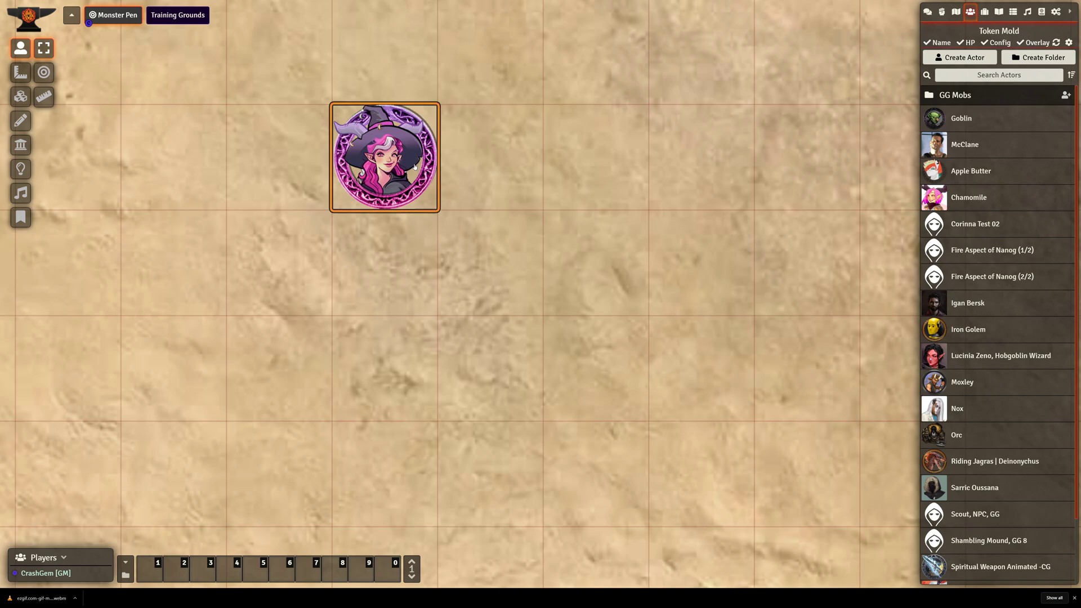
pyautogui.press('Delete')
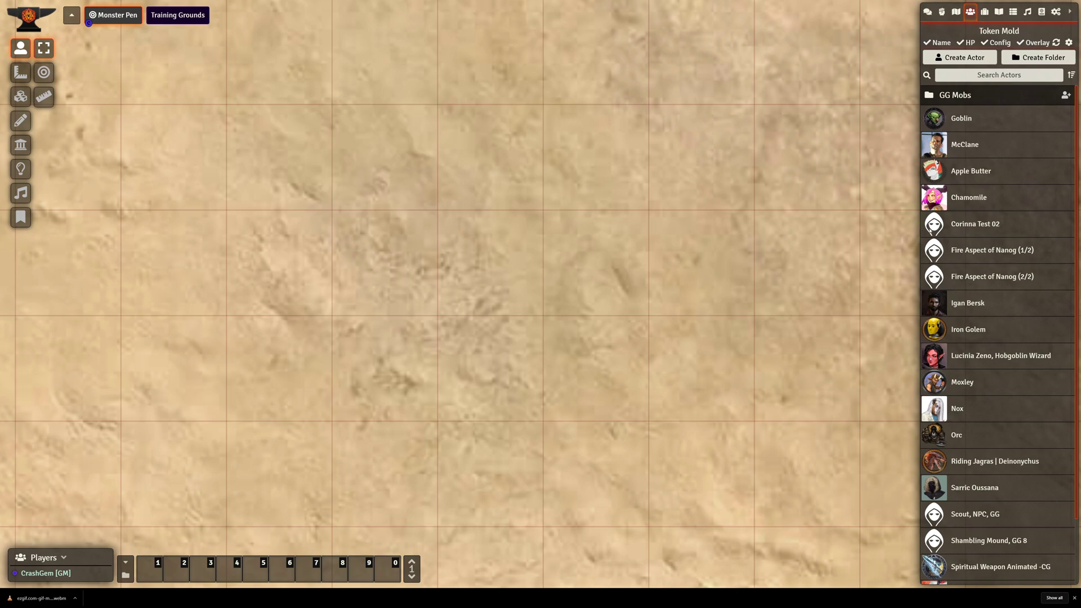
pyautogui.moveTo(982, 199); pyautogui.dragTo(434, 169)
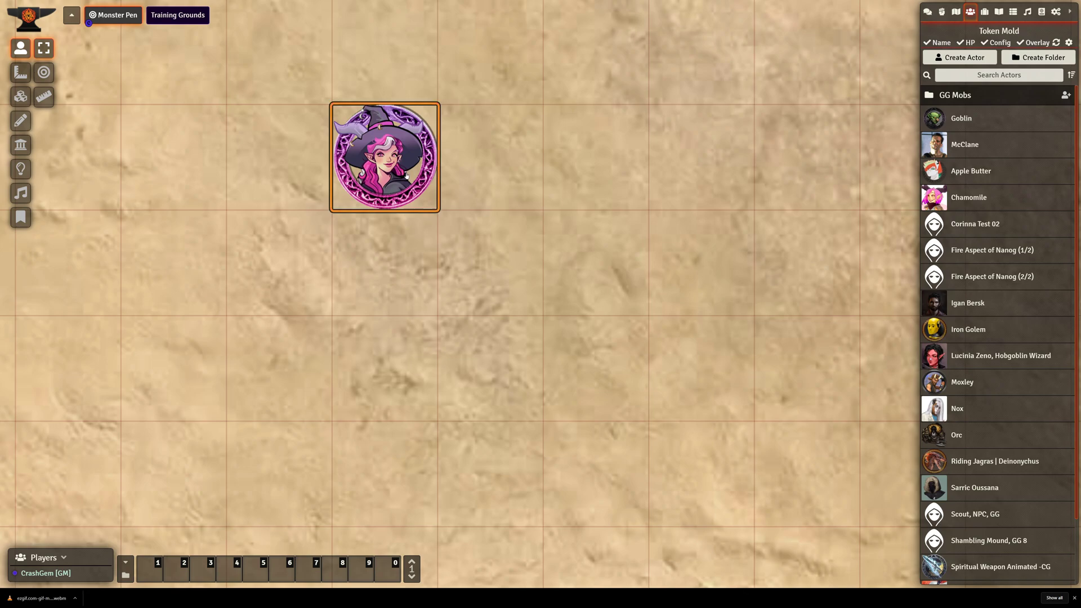
pyautogui.press('Delete')
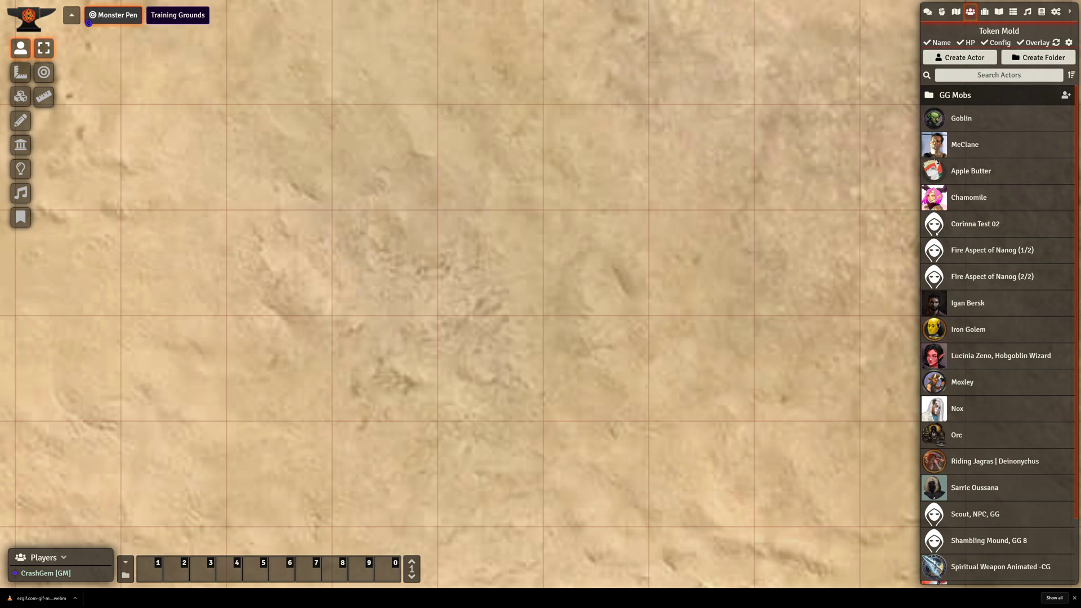
# Place four Orc tokens on the scene and spread them out, moving the horned-helmet and green-skinned woman orcs away from the others
pyautogui.scroll(-3, 1012, 304)
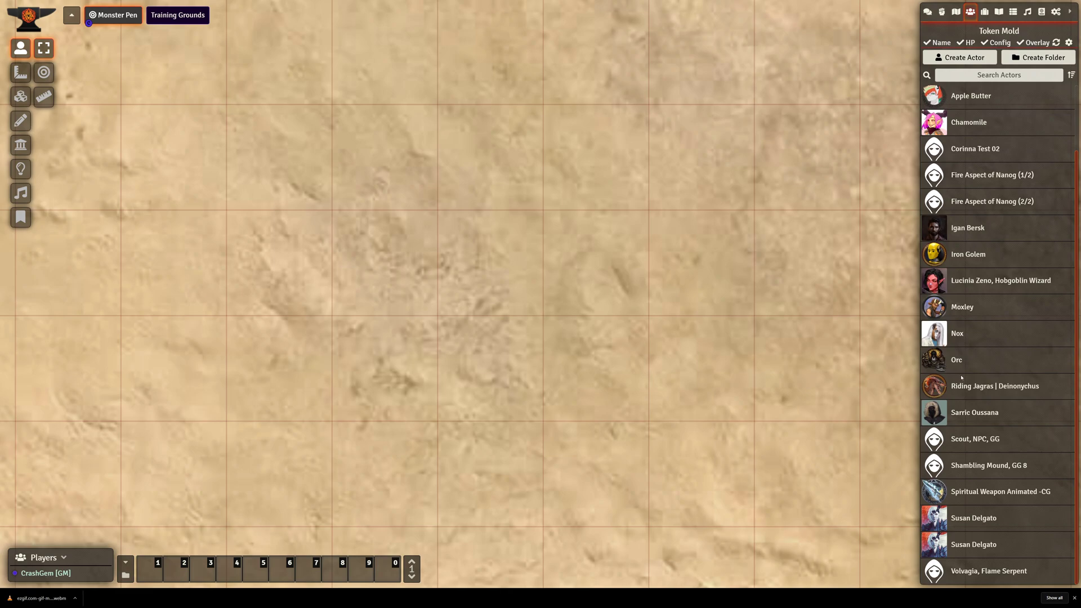
pyautogui.moveTo(961, 358); pyautogui.dragTo(352, 147)
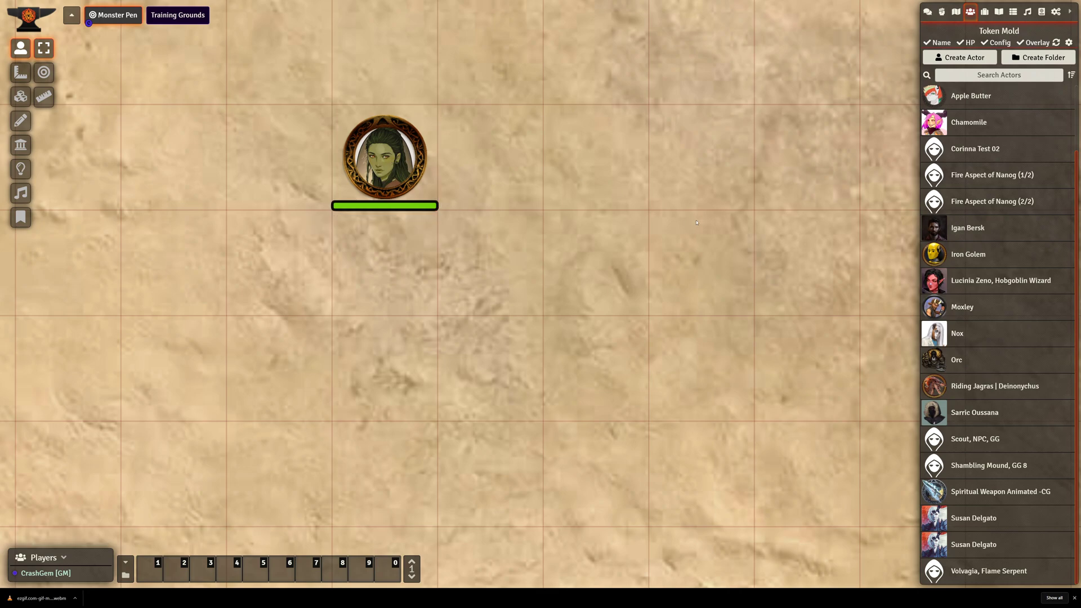
pyautogui.moveTo(971, 364); pyautogui.dragTo(591, 169)
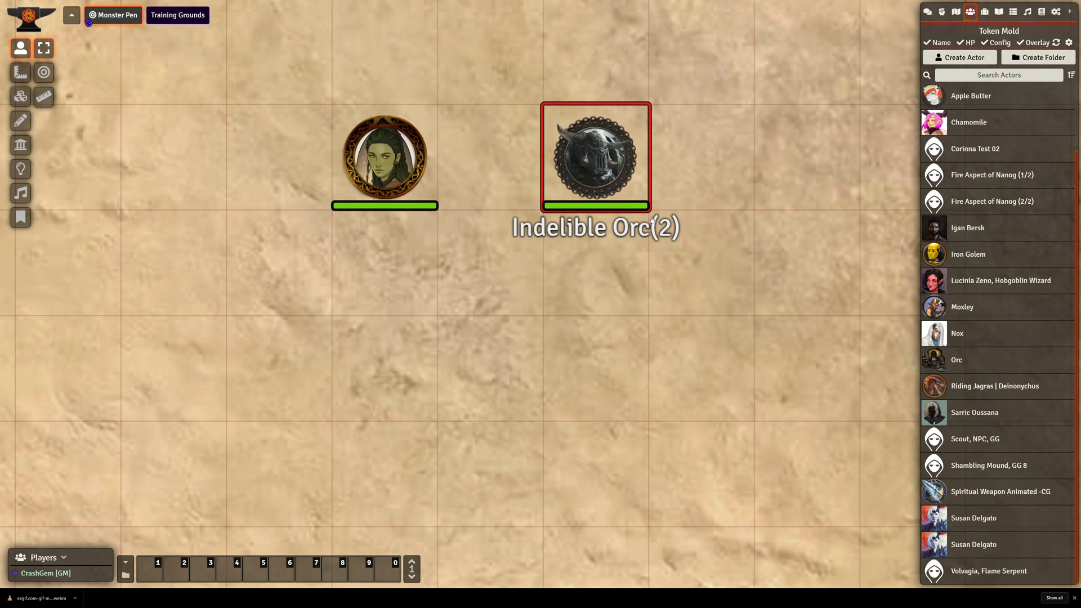
pyautogui.moveTo(957, 361); pyautogui.dragTo(489, 260)
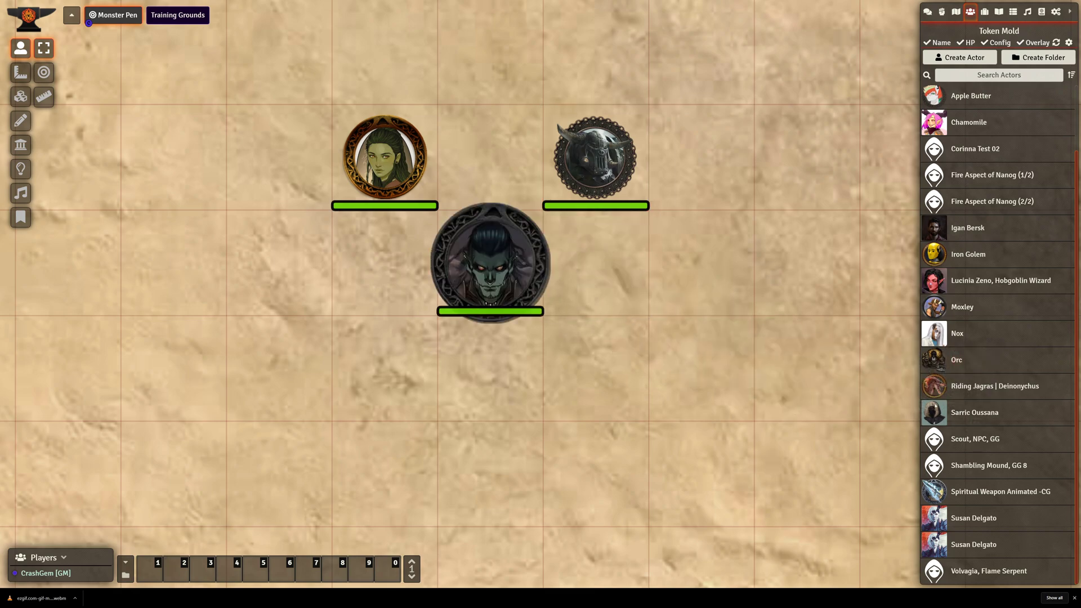
pyautogui.moveTo(960, 362); pyautogui.dragTo(683, 241)
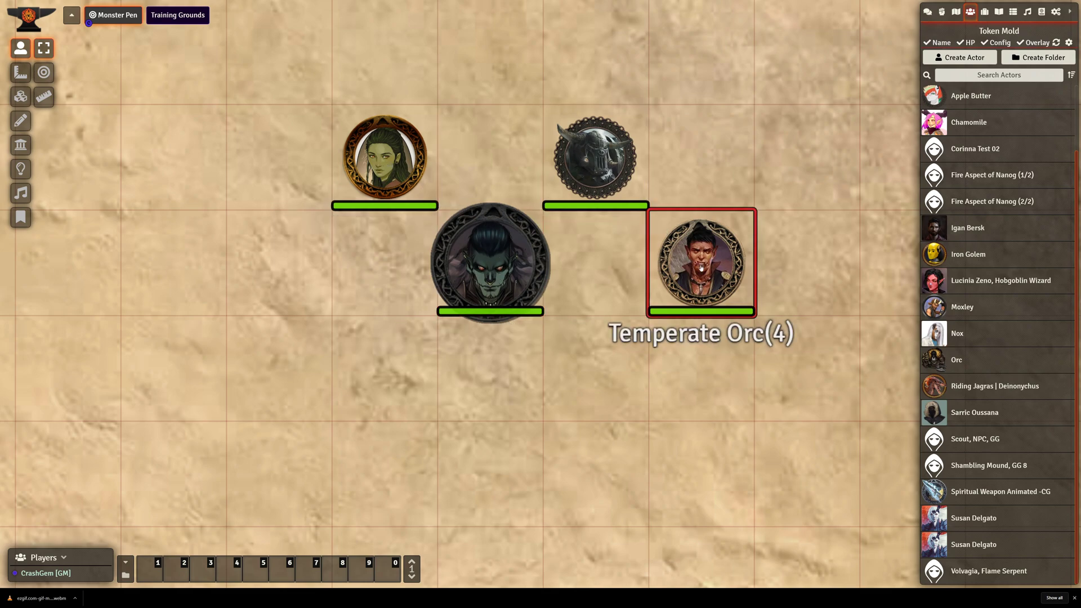
pyautogui.moveTo(597, 163); pyautogui.dragTo(681, 97)
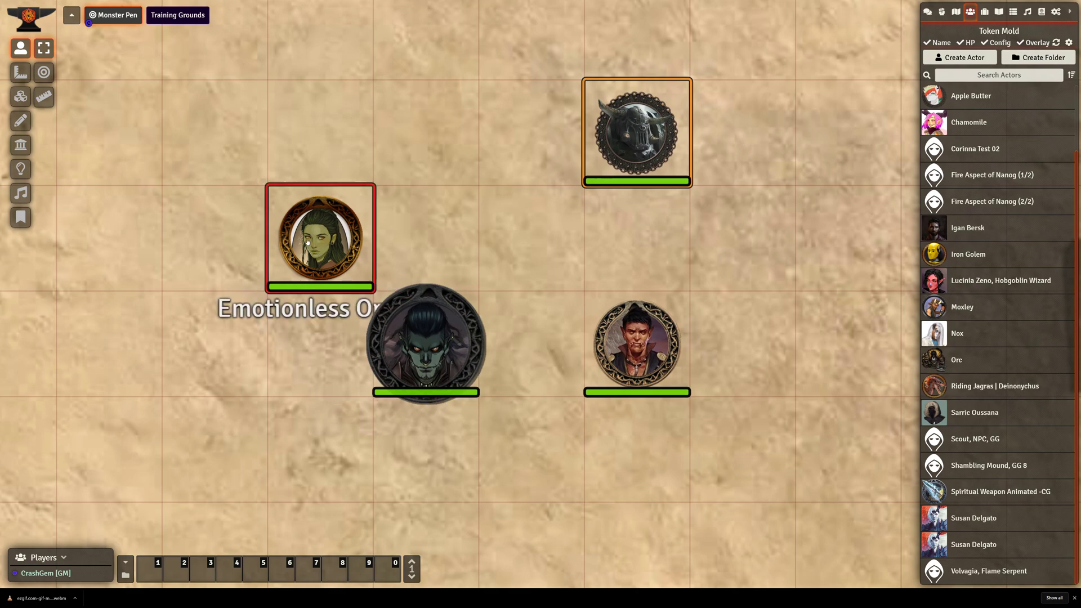
pyautogui.moveTo(309, 242); pyautogui.dragTo(310, 138)
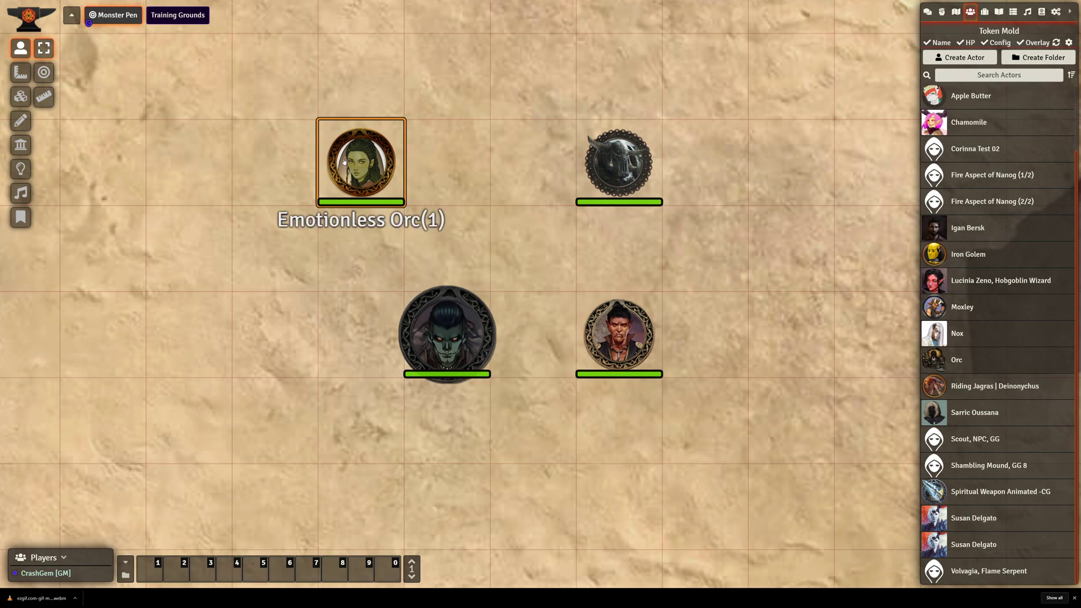
# Create a new Non-Player Character actor named Commoner
pyautogui.scroll(1, 739, 297)
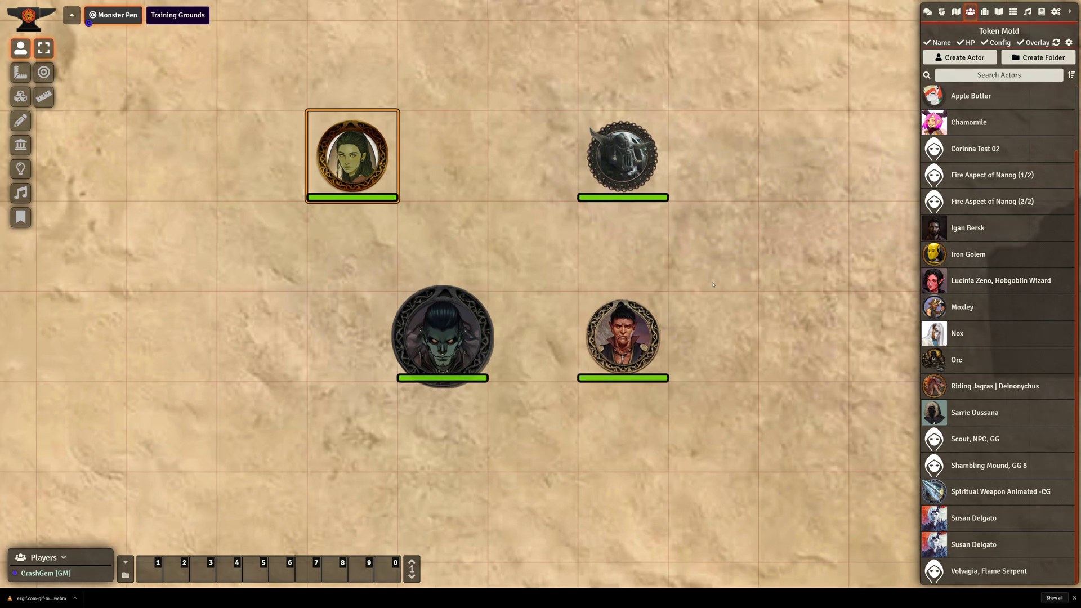
pyautogui.scroll(1, 681, 256)
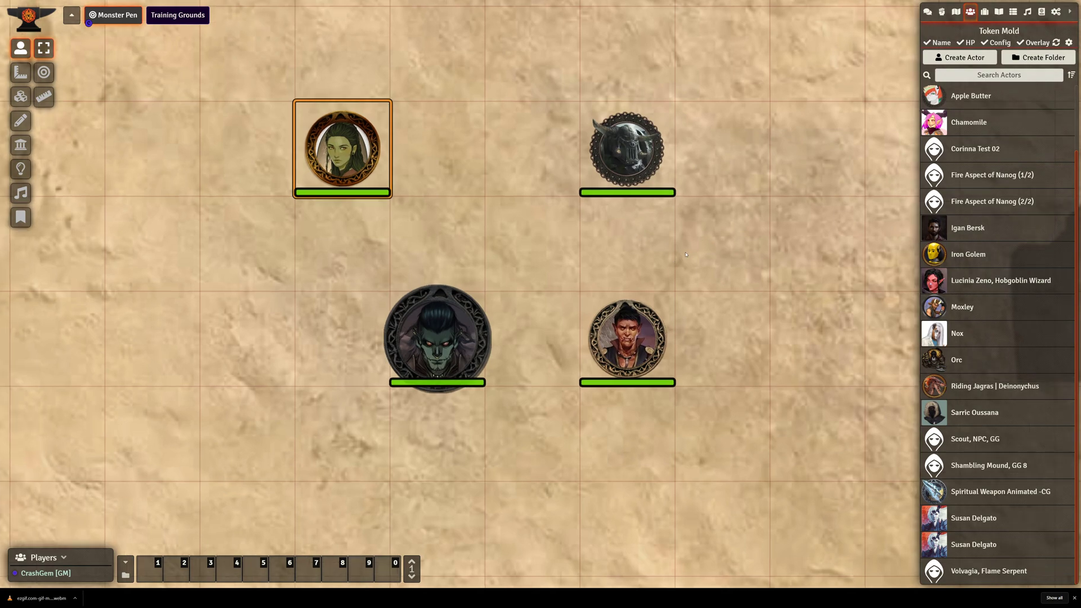
pyautogui.hscroll(3, 623, 248)
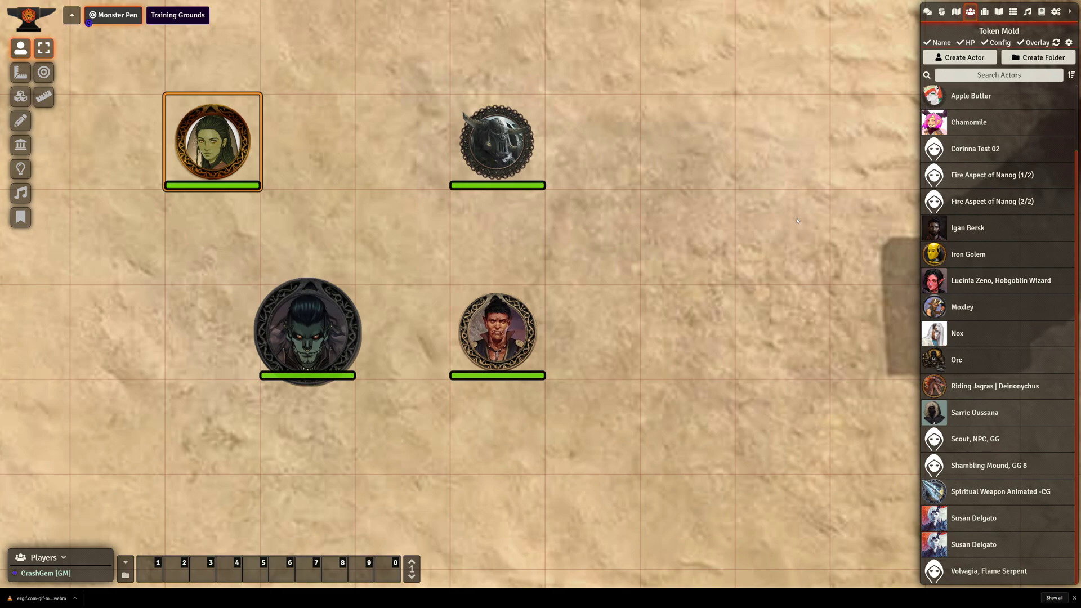
pyautogui.click(963, 57)
pyautogui.click(805, 93)
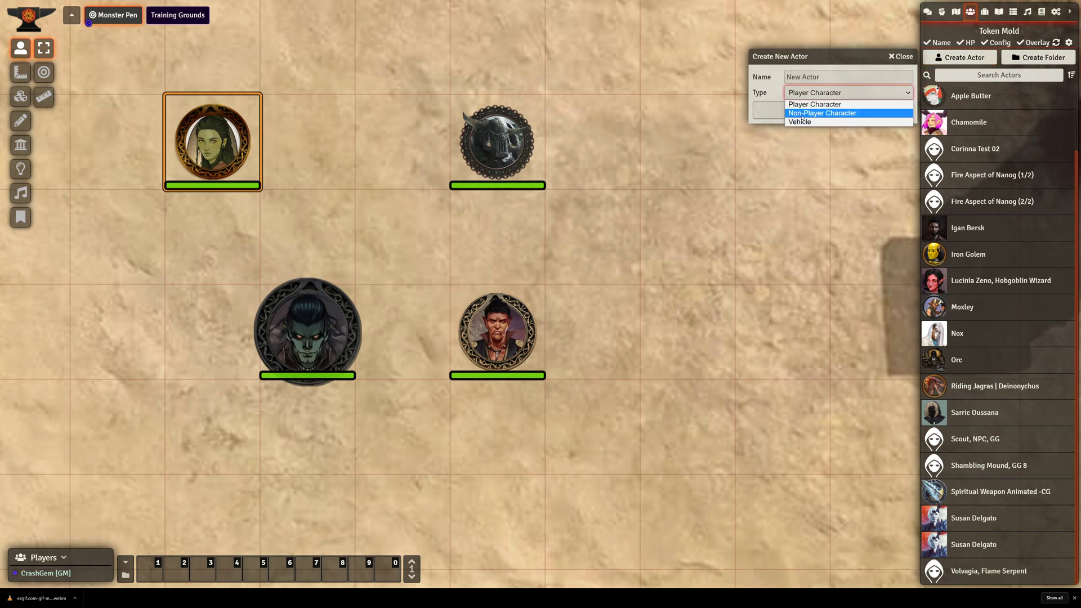
pyautogui.click(802, 115)
pyautogui.click(810, 77)
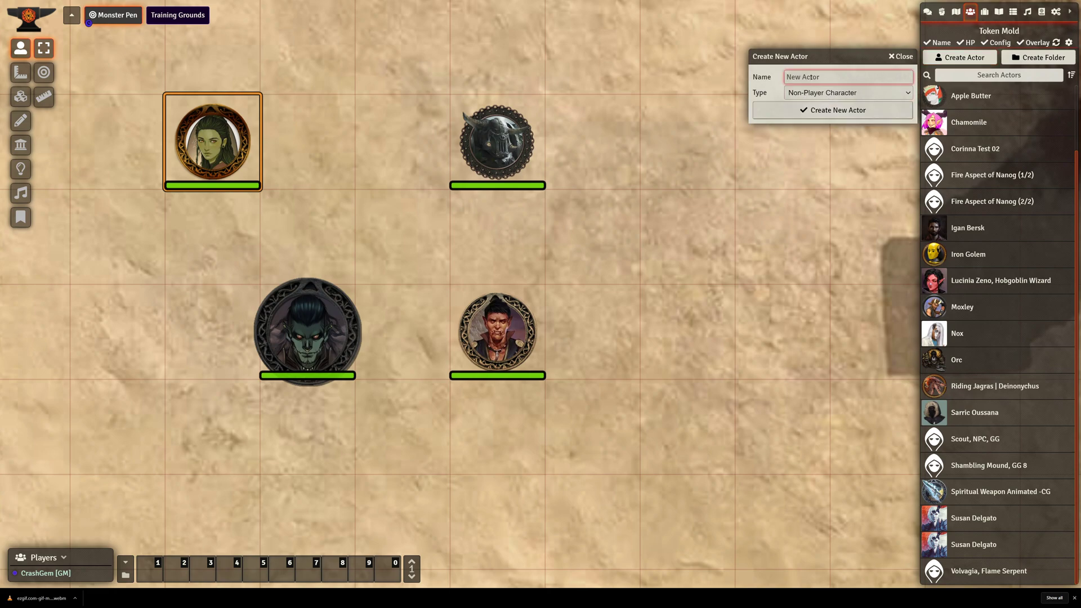
pyautogui.write('Commoner')
pyautogui.click(811, 110)
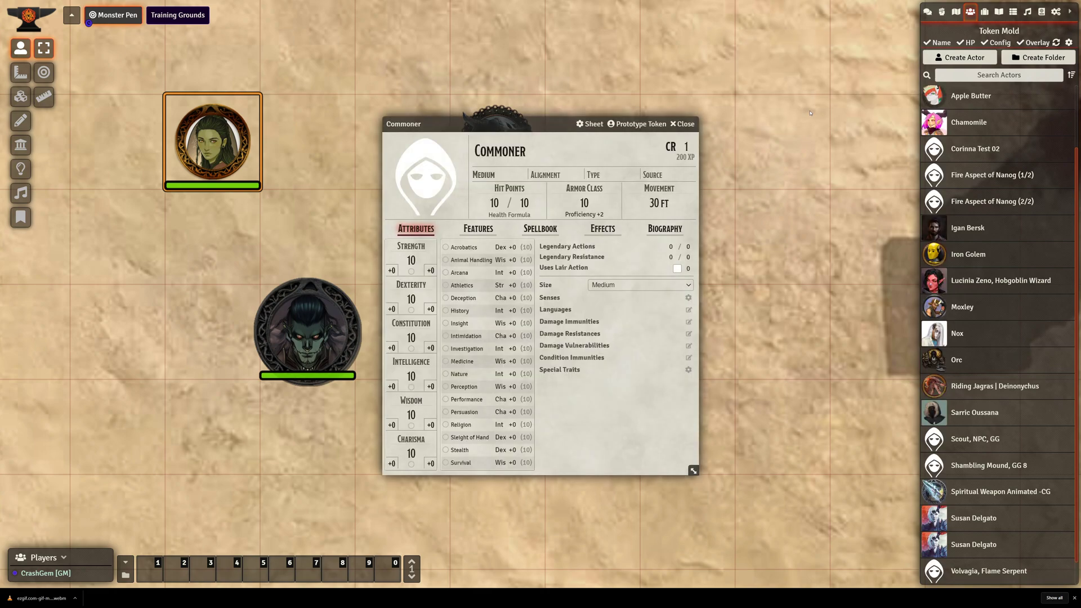
# Set the Commoner's health formula to 1d8 and both current and maximum hit points to 5, and move the sheet aside
pyautogui.click(509, 215)
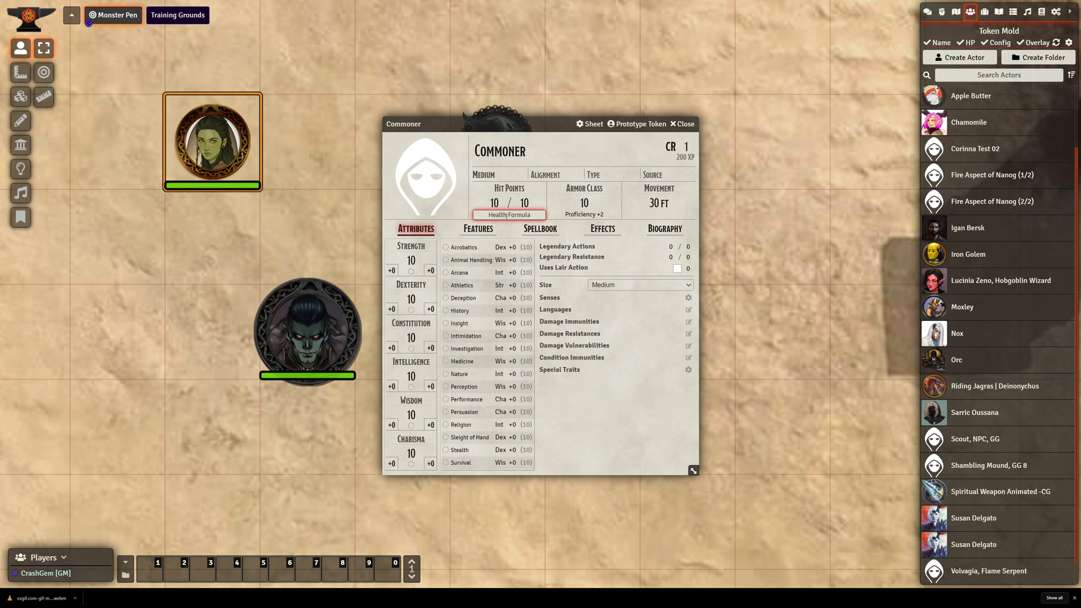
pyautogui.write('11d8')
pyautogui.press('BackSpace')
pyautogui.click(501, 203)
pyautogui.write('6')
pyautogui.press('BackSpace')
pyautogui.write('5')
pyautogui.press('Tab')
pyautogui.write('5')
pyautogui.click(555, 208)
pyautogui.moveTo(485, 123); pyautogui.dragTo(632, 91)
pyautogui.click(747, 360)
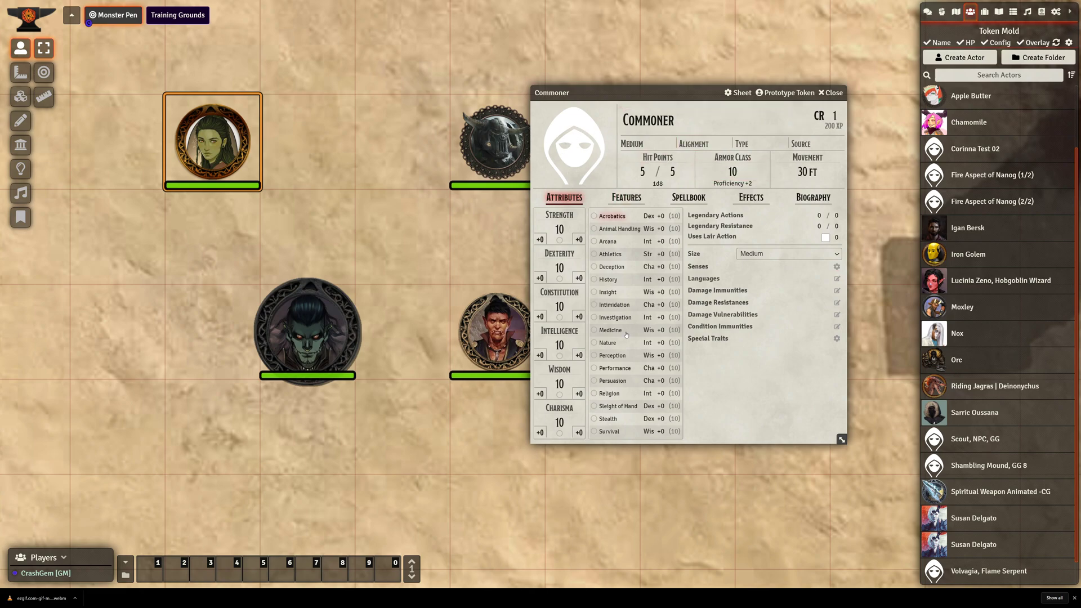
# Open the Commoner's prototype token image settings and browse My Assets Library to the Tokens/Commoners folder, shown as thumbnails
pyautogui.click(782, 96)
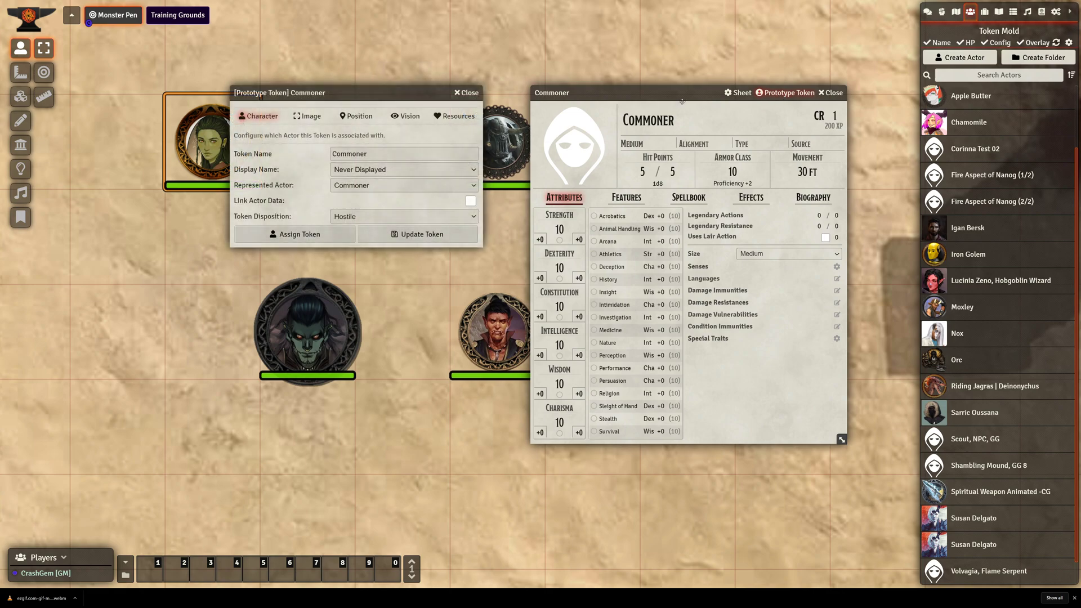
pyautogui.click(304, 118)
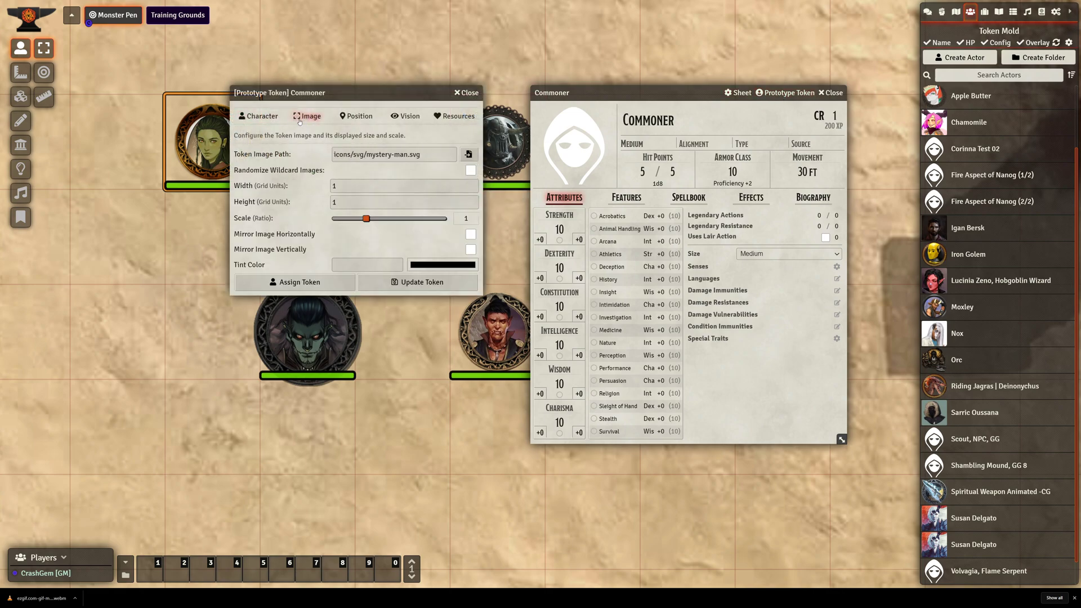
pyautogui.click(469, 154)
pyautogui.click(638, 232)
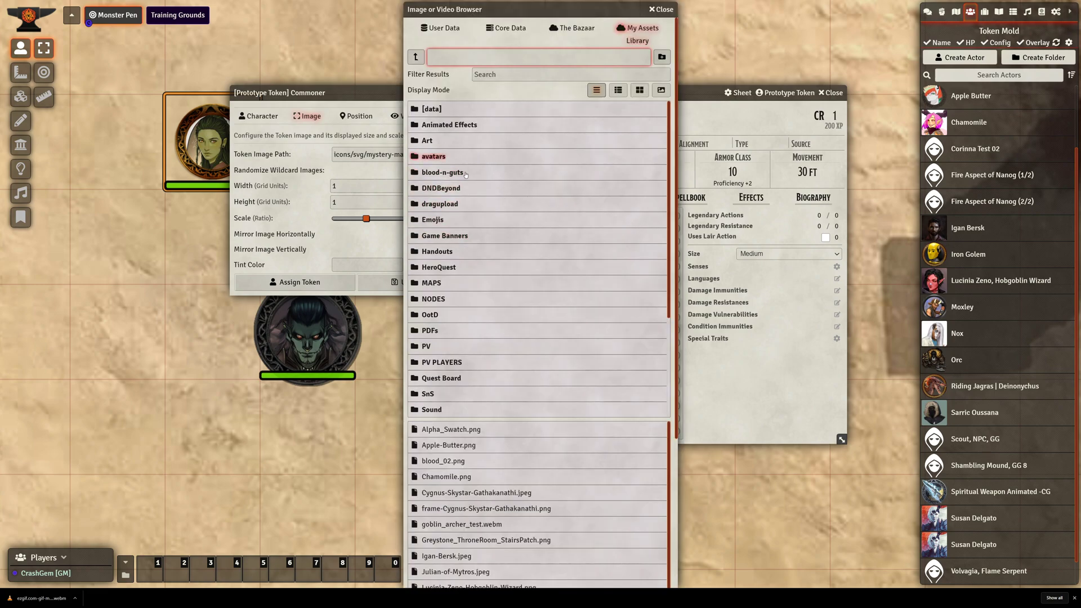
pyautogui.scroll(-1, 475, 208)
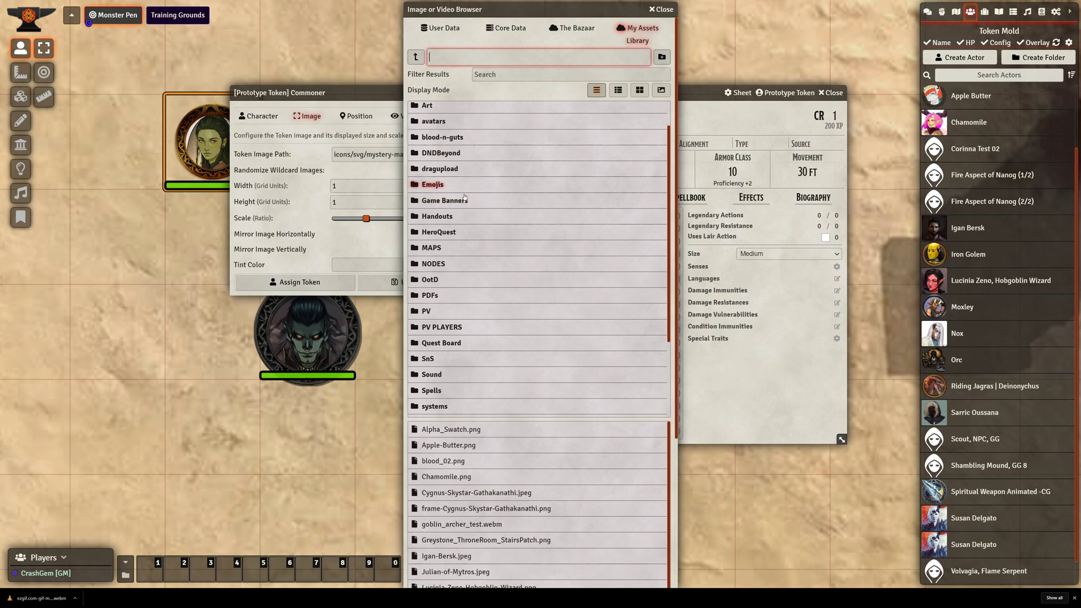
pyautogui.scroll(-1, 467, 200)
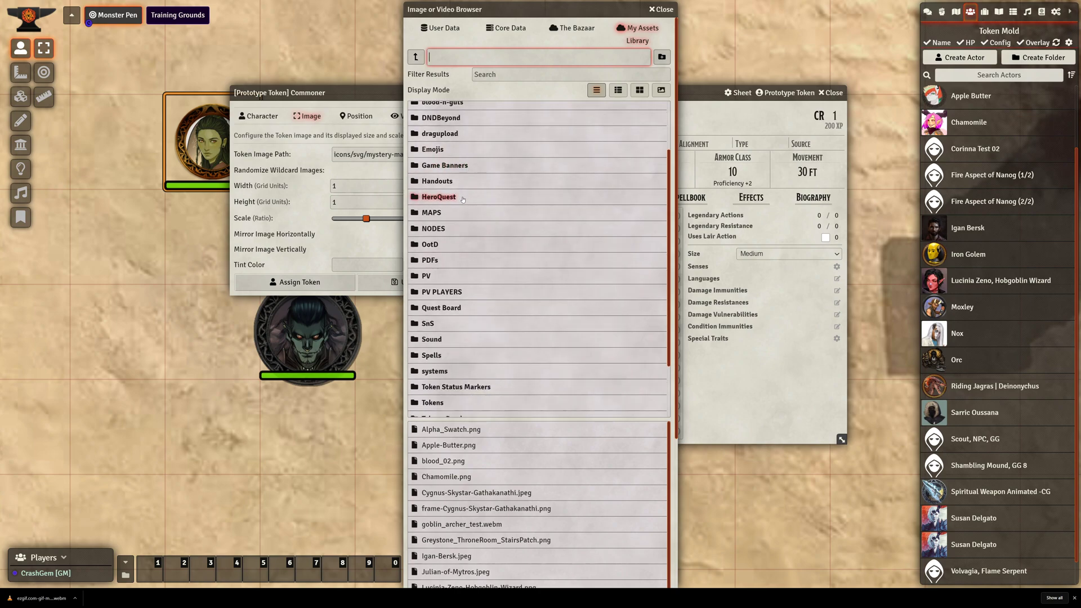
pyautogui.scroll(-2, 458, 208)
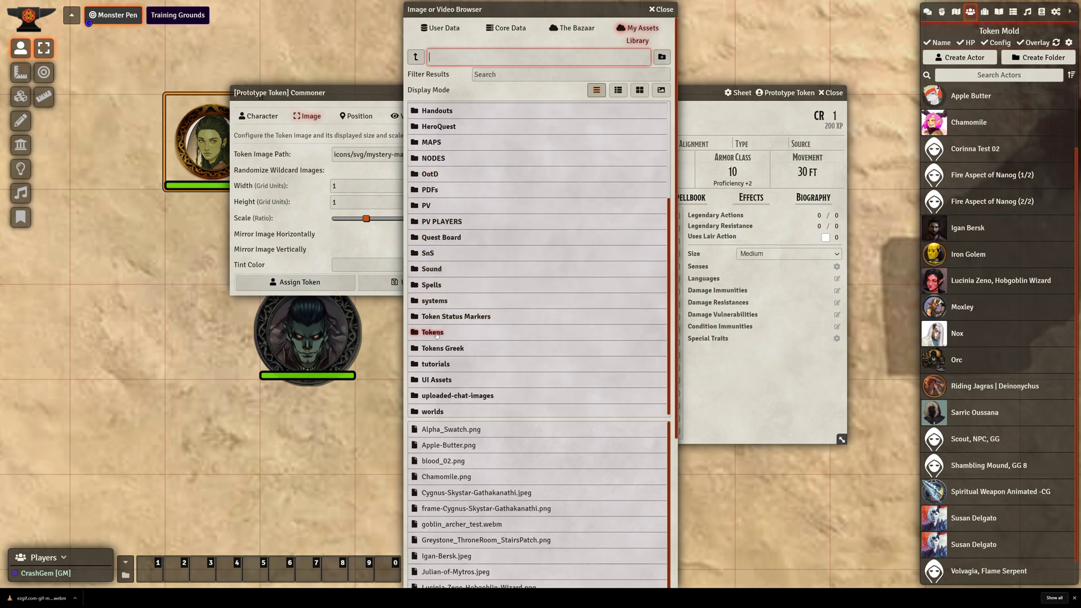
pyautogui.click(437, 332)
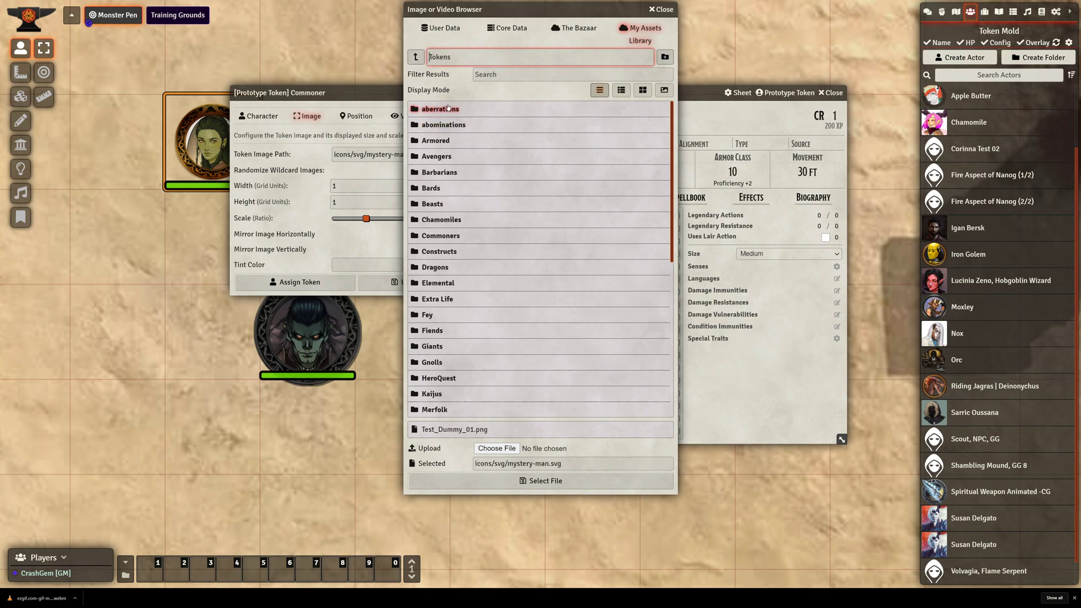
pyautogui.click(436, 236)
pyautogui.click(643, 90)
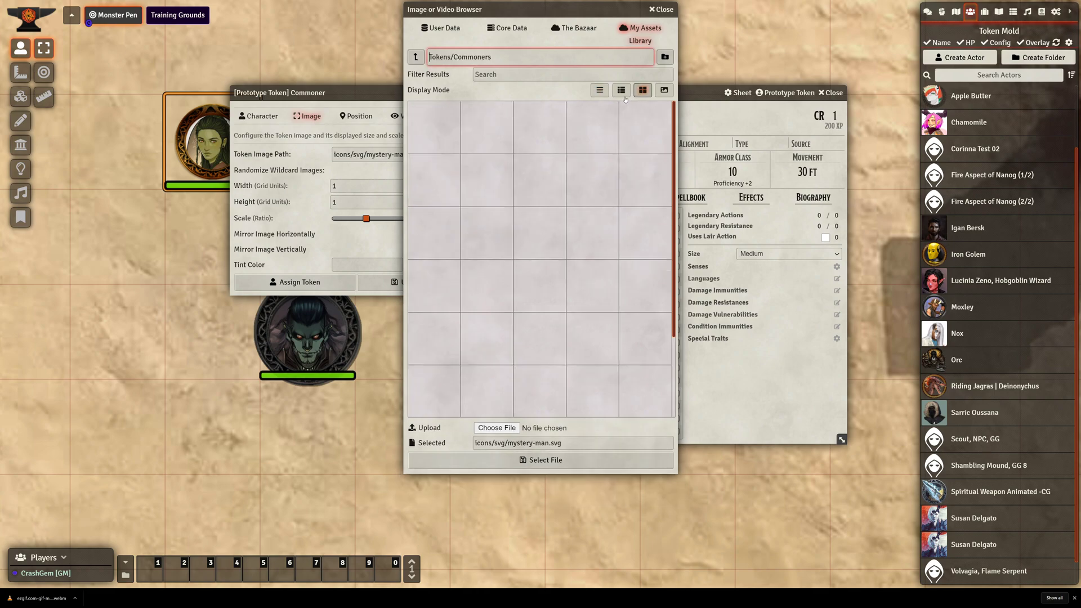
# Look through the Commoners portraits and assign Commoners_004.png, the grey-bearded man, as the token image
pyautogui.scroll(-2, 575, 202)
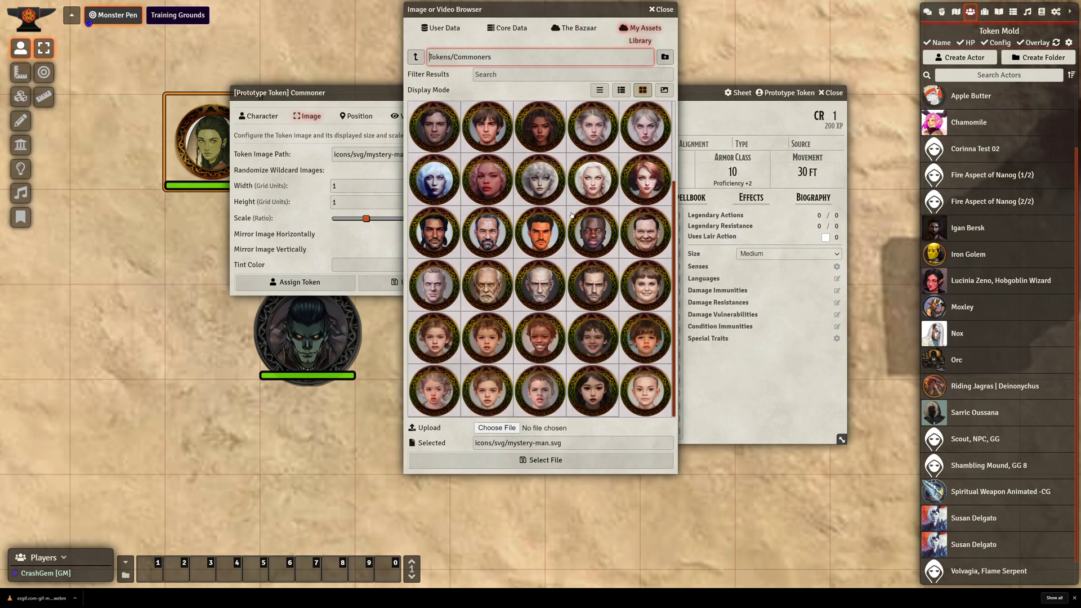
pyautogui.scroll(2, 570, 211)
pyautogui.scroll(-1, 569, 212)
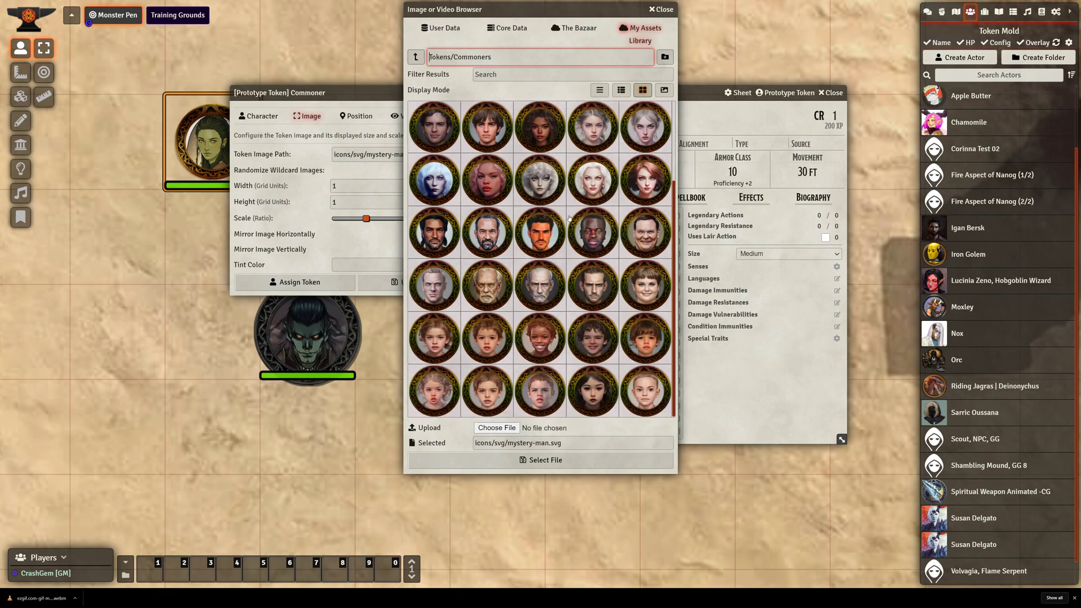
pyautogui.scroll(1, 567, 203)
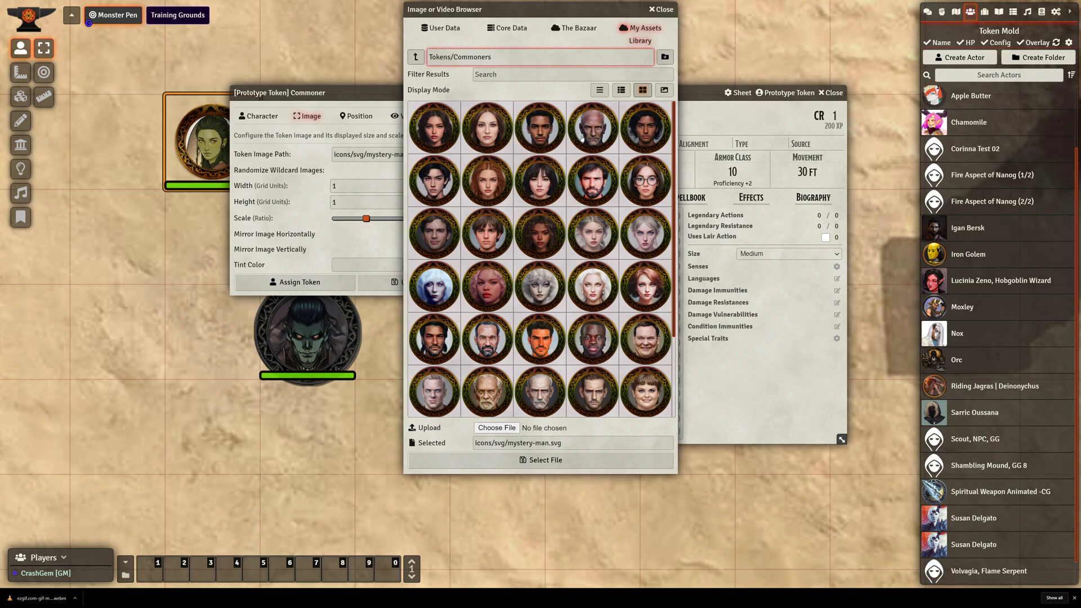
pyautogui.click(589, 135)
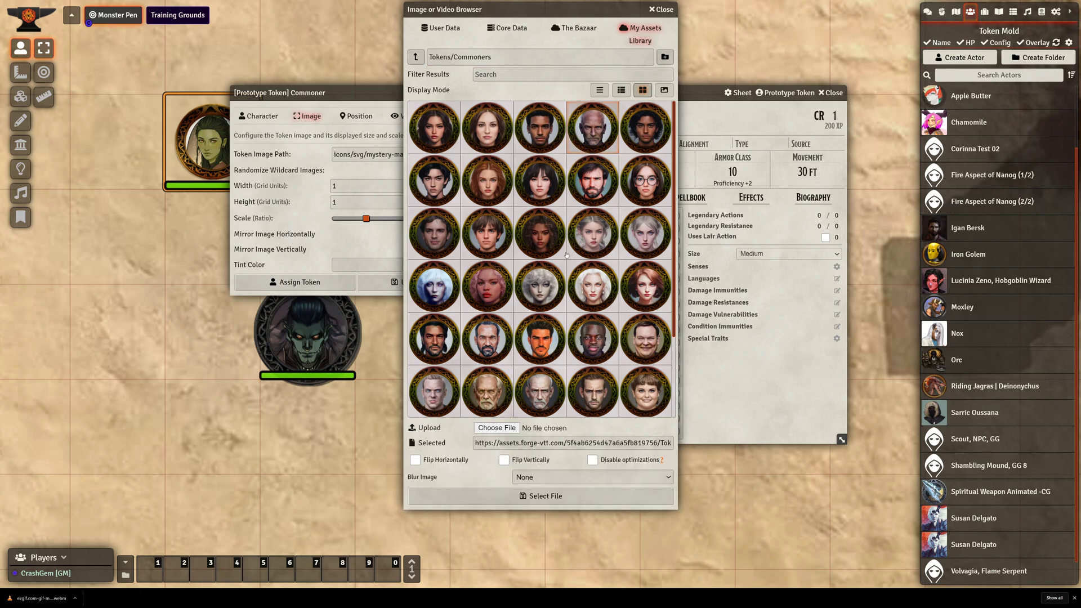
pyautogui.click(541, 497)
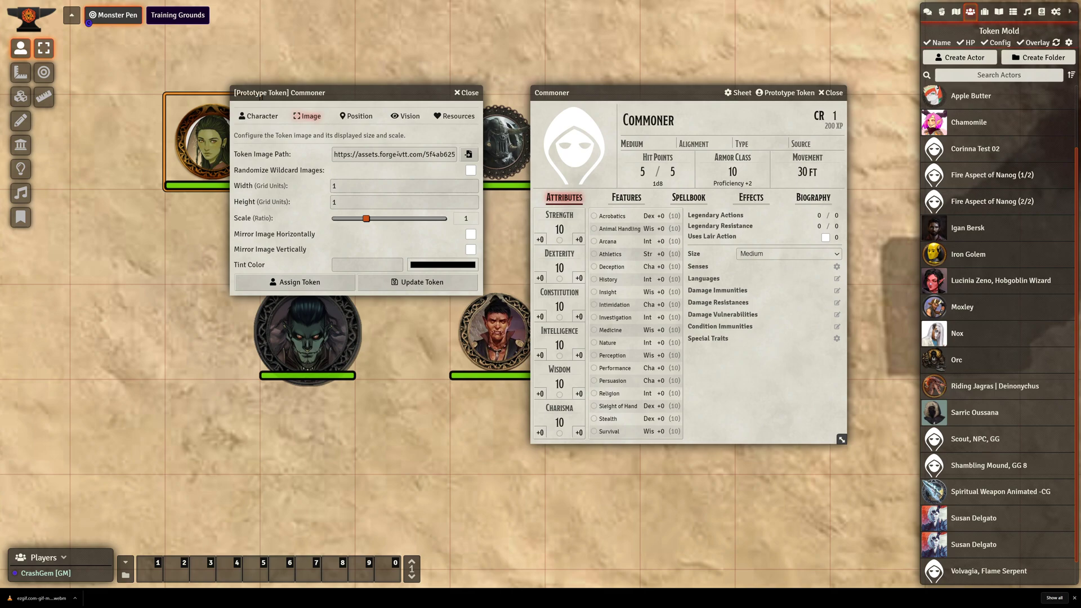
# Replace the file name Commoners_004.png at the end of the token image path with the wildcard *
pyautogui.tripleClick(443, 154)
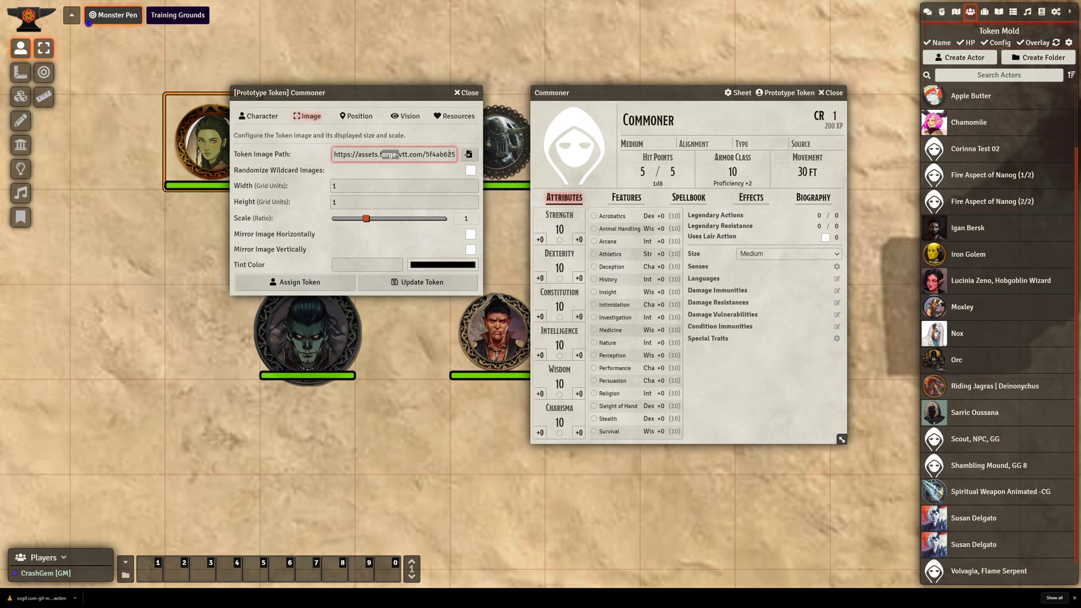
pyautogui.click(408, 154)
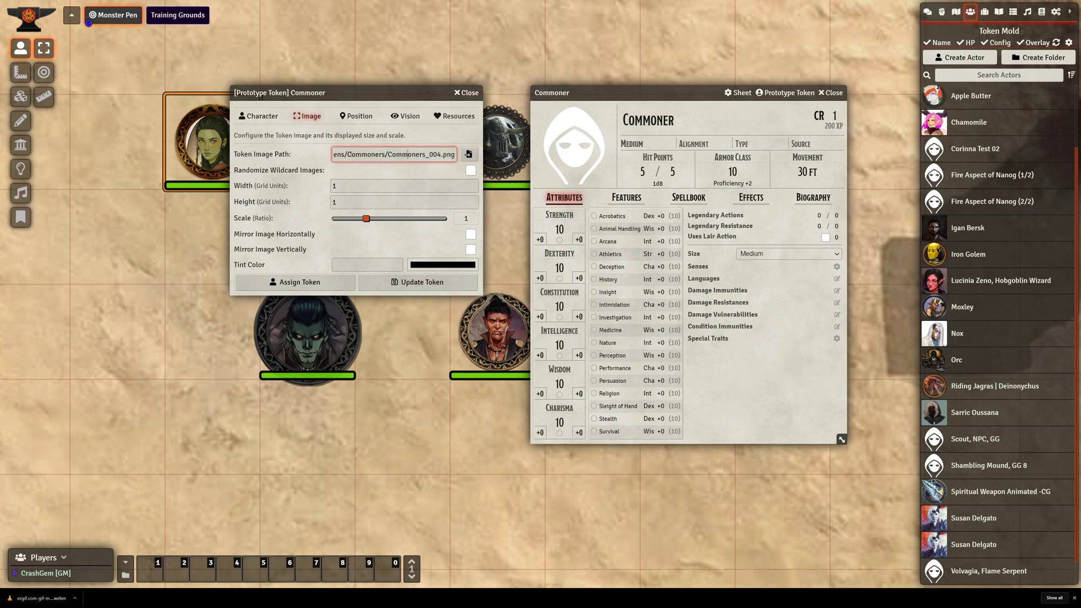
pyautogui.moveTo(347, 154); pyautogui.dragTo(454, 156)
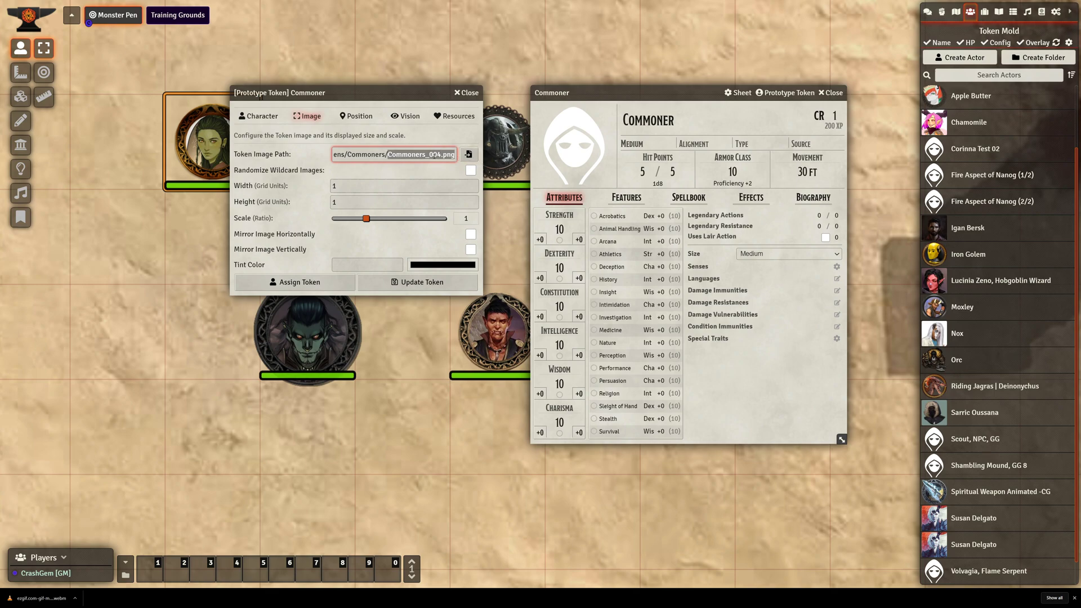
pyautogui.write('*')
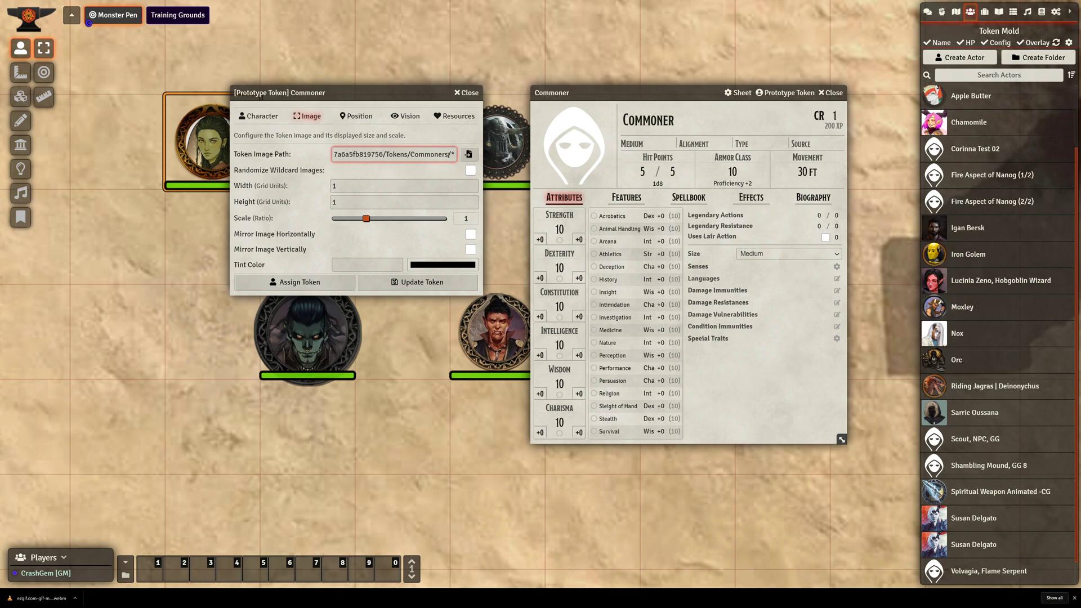
# Enable Randomize Wildcard Images for the Commoner, check the path and the empty wildcard default image, and update the prototype token
pyautogui.click(470, 170)
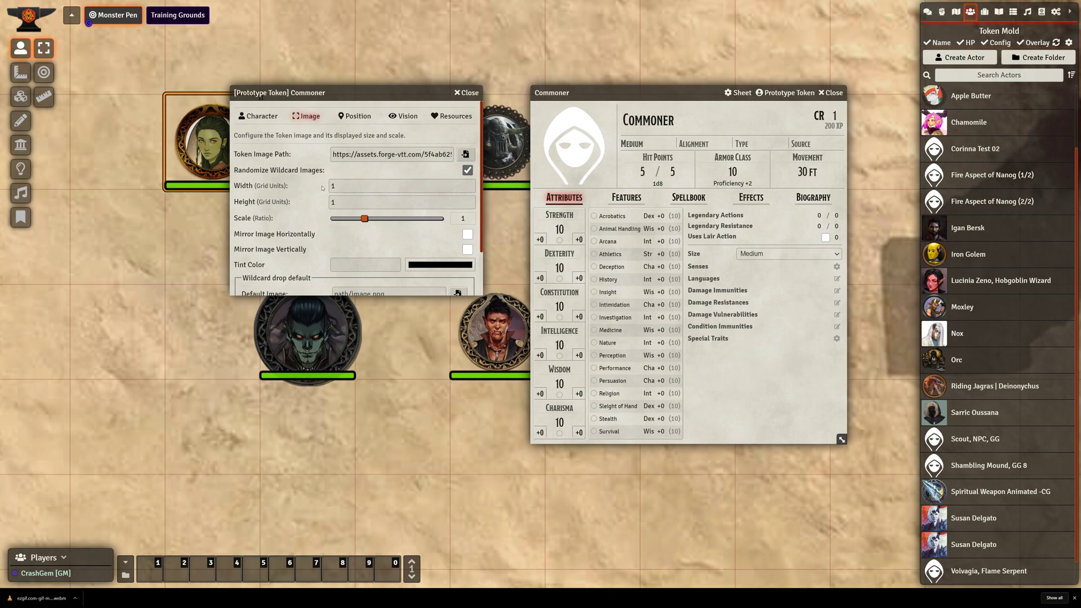
pyautogui.scroll(-1, 341, 186)
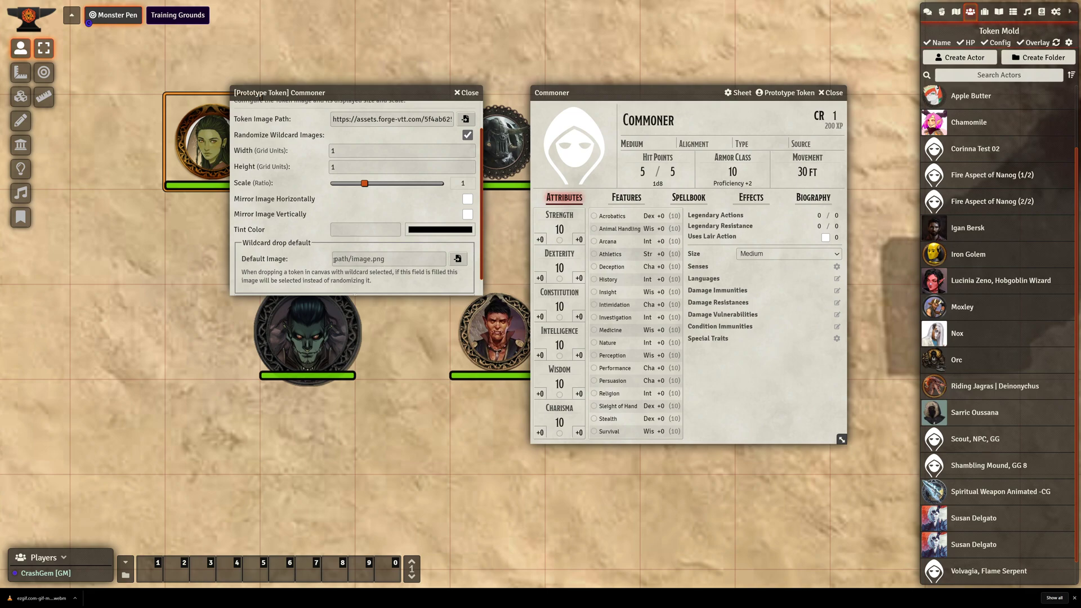
pyautogui.scroll(1, 351, 258)
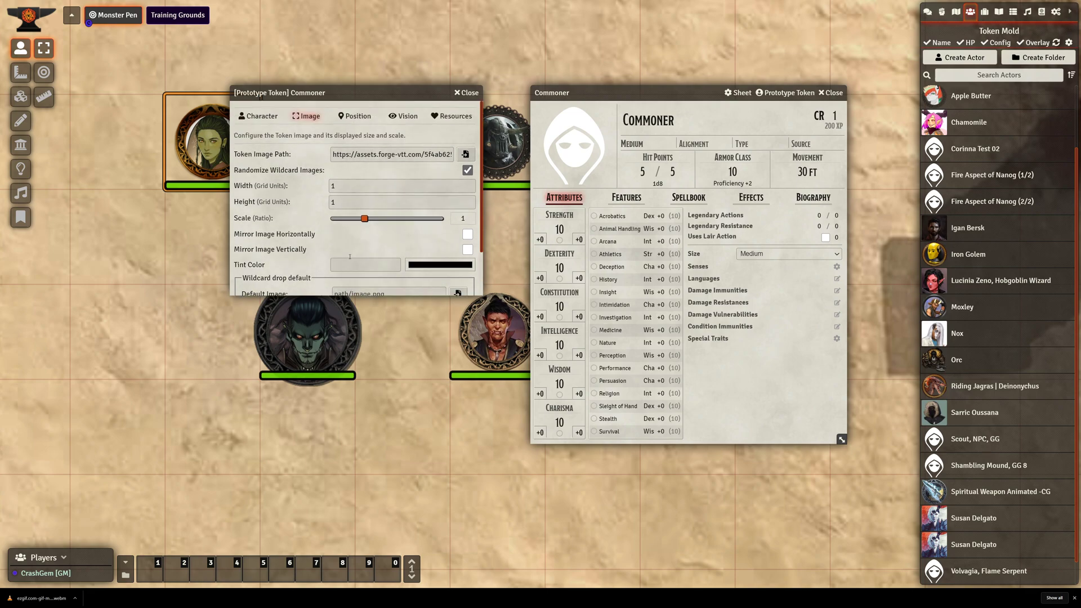
pyautogui.tripleClick(416, 158)
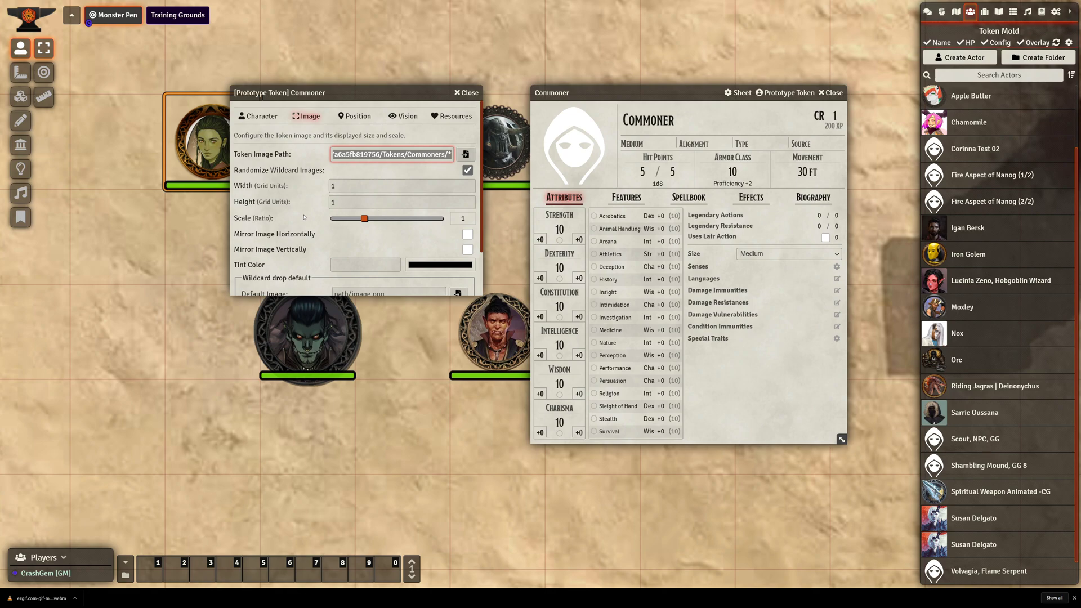
pyautogui.scroll(-2, 306, 228)
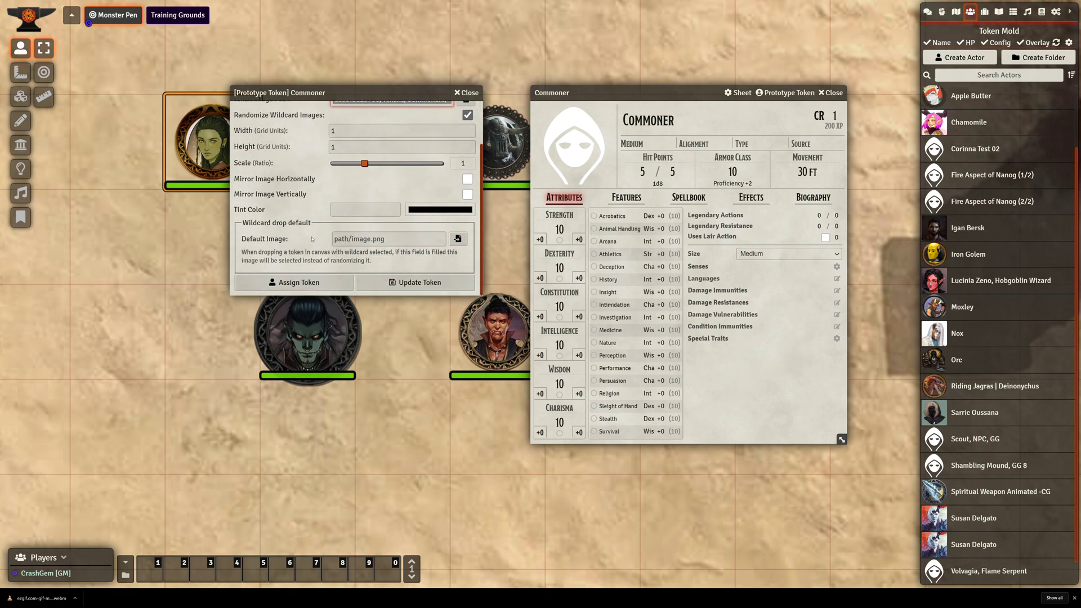
pyautogui.click(406, 283)
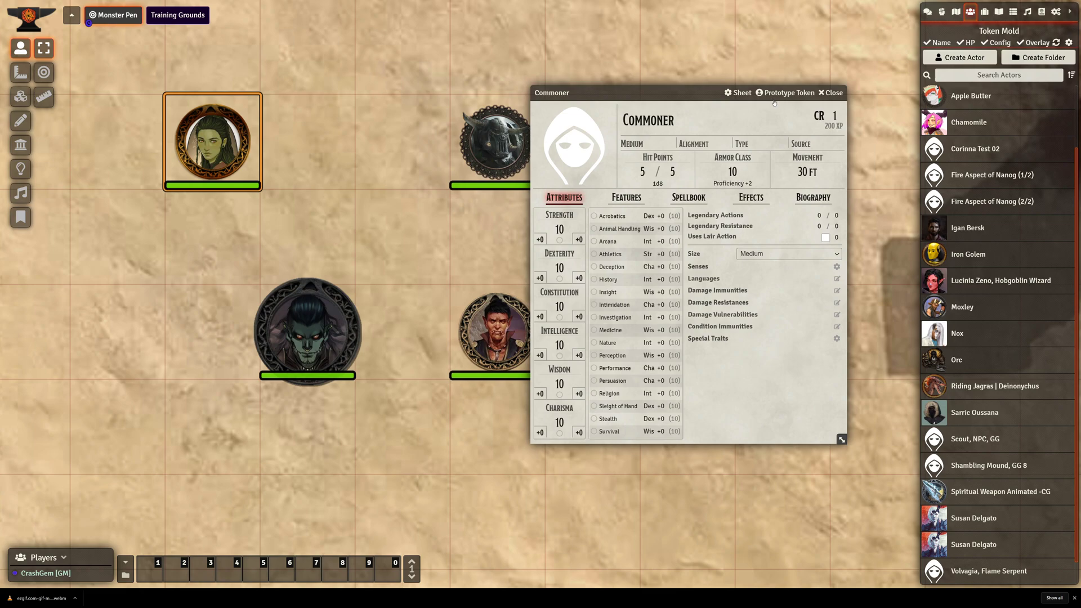
# Reposition the Commoner sheet so that it leaves the Orc tokens uncovered
pyautogui.moveTo(641, 91); pyautogui.dragTo(684, 77)
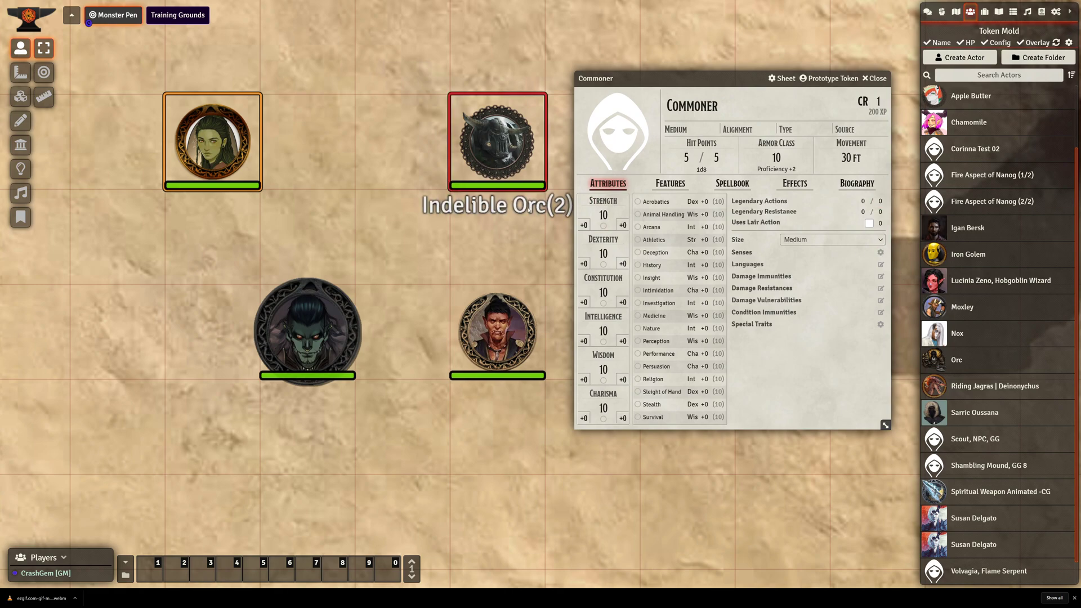
pyautogui.press('Right')
pyautogui.press('Up')
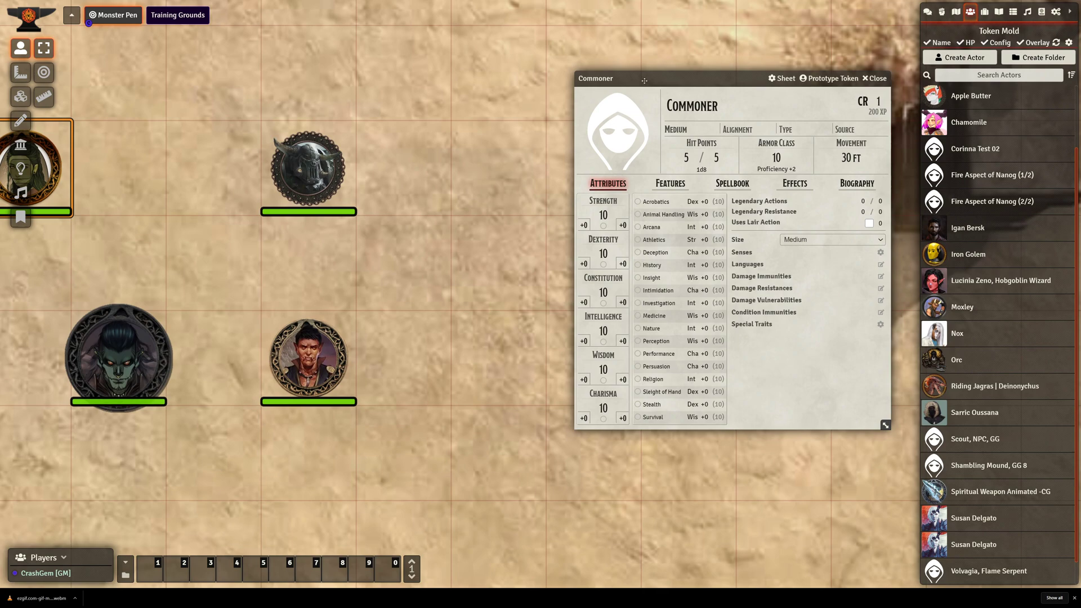
pyautogui.moveTo(626, 72); pyautogui.dragTo(575, 64)
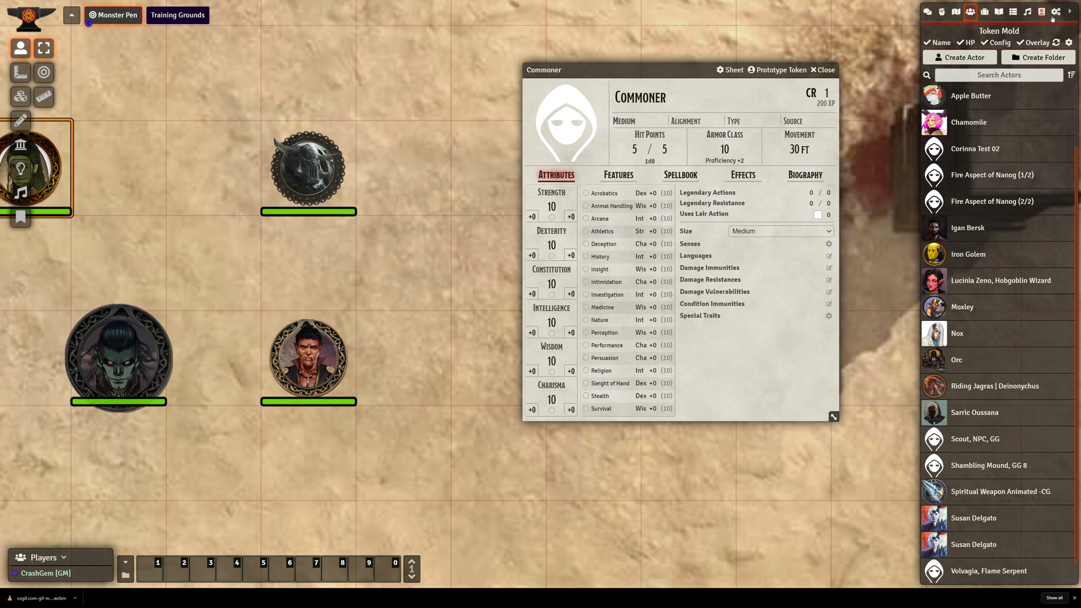
# Review the Token HUD Wildcard options in the game's module settings and close them without changes
pyautogui.click(1054, 14)
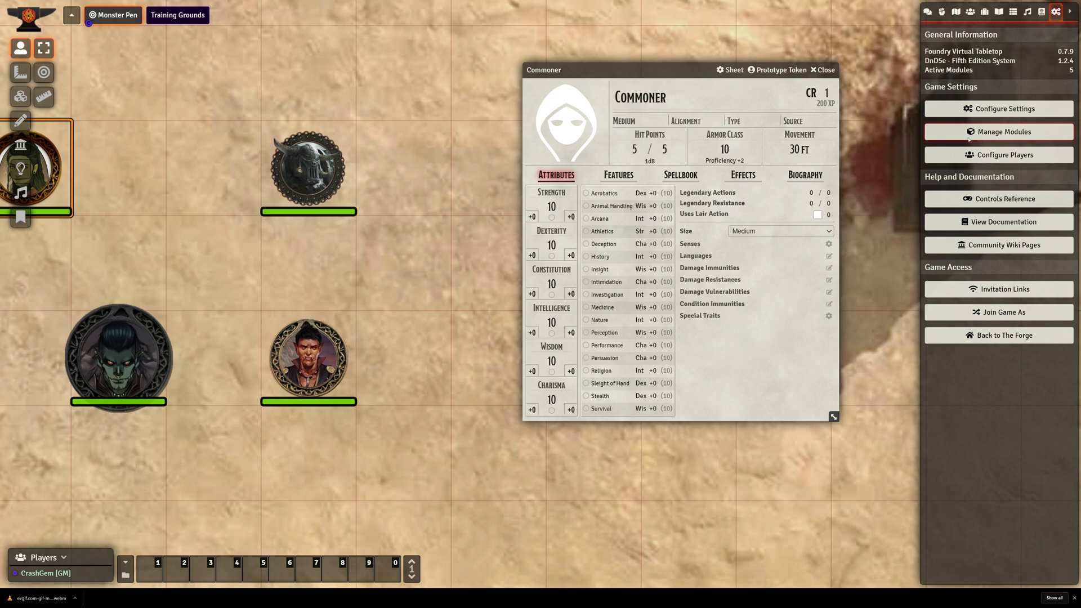
pyautogui.click(983, 110)
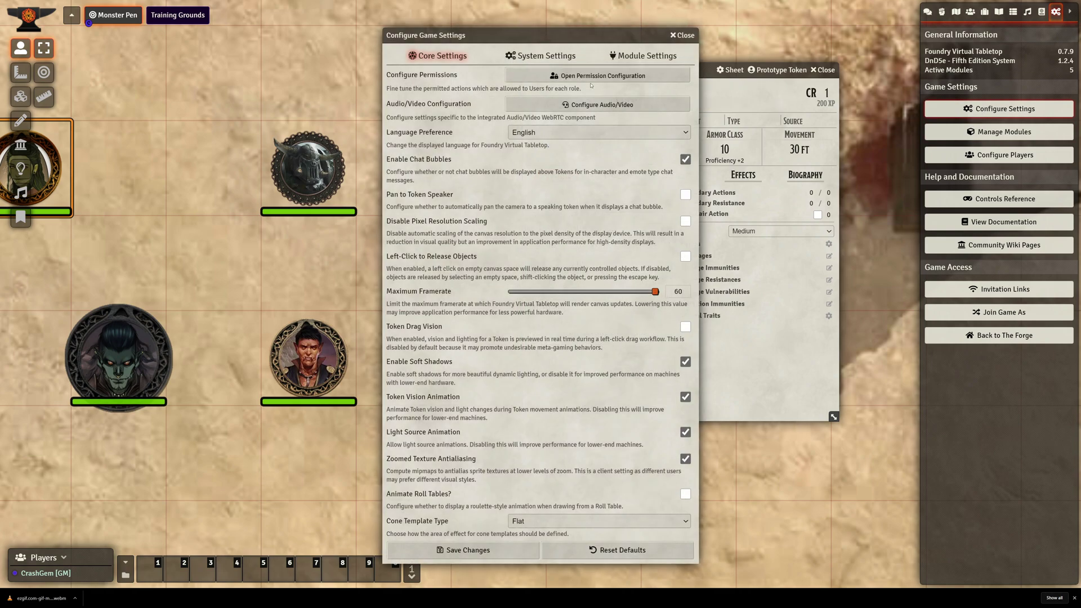
pyautogui.click(643, 56)
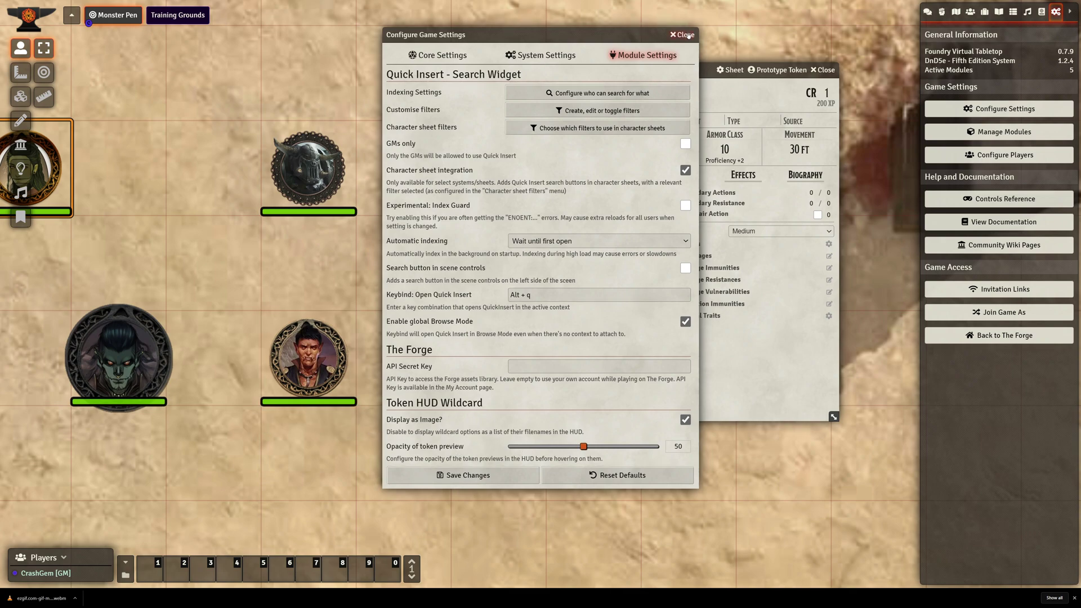
pyautogui.click(688, 36)
# Return to the actor list, open the Token Mold settings and move their window higher up
pyautogui.click(970, 12)
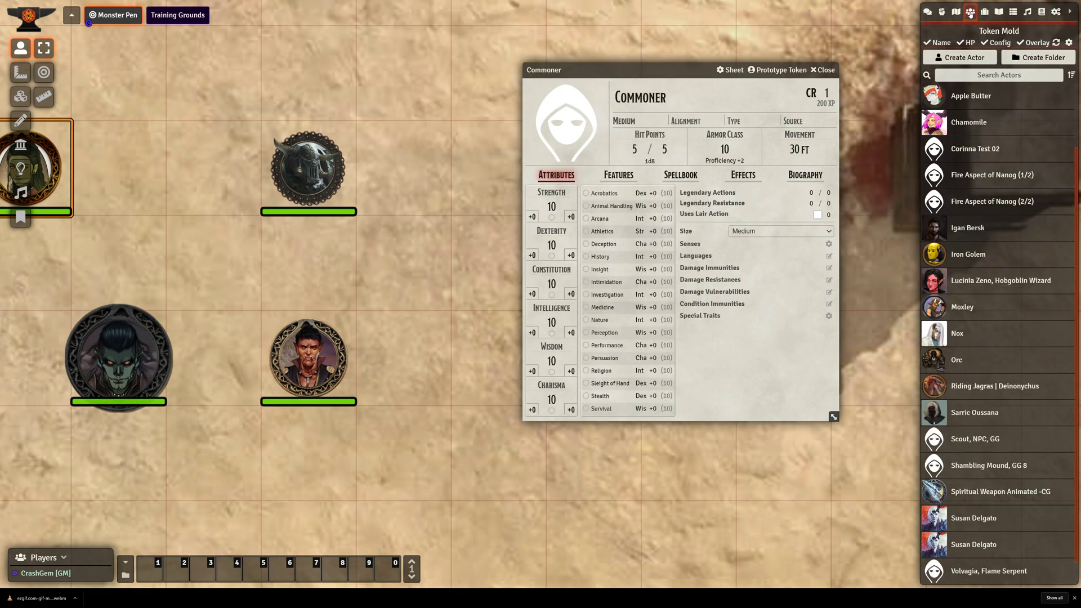
pyautogui.click(1069, 44)
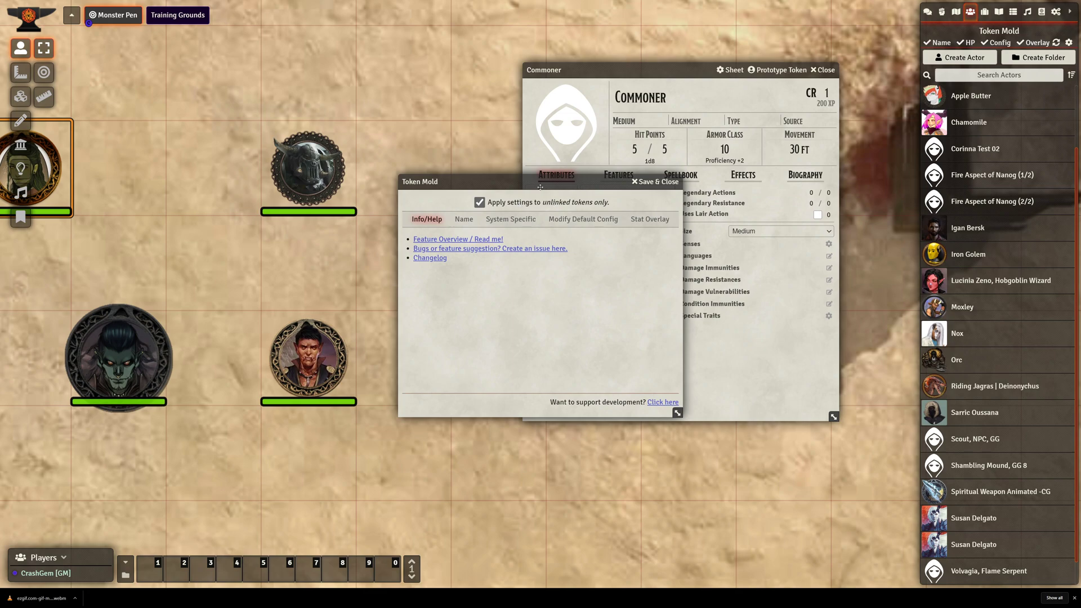
pyautogui.moveTo(539, 187); pyautogui.dragTo(595, 87)
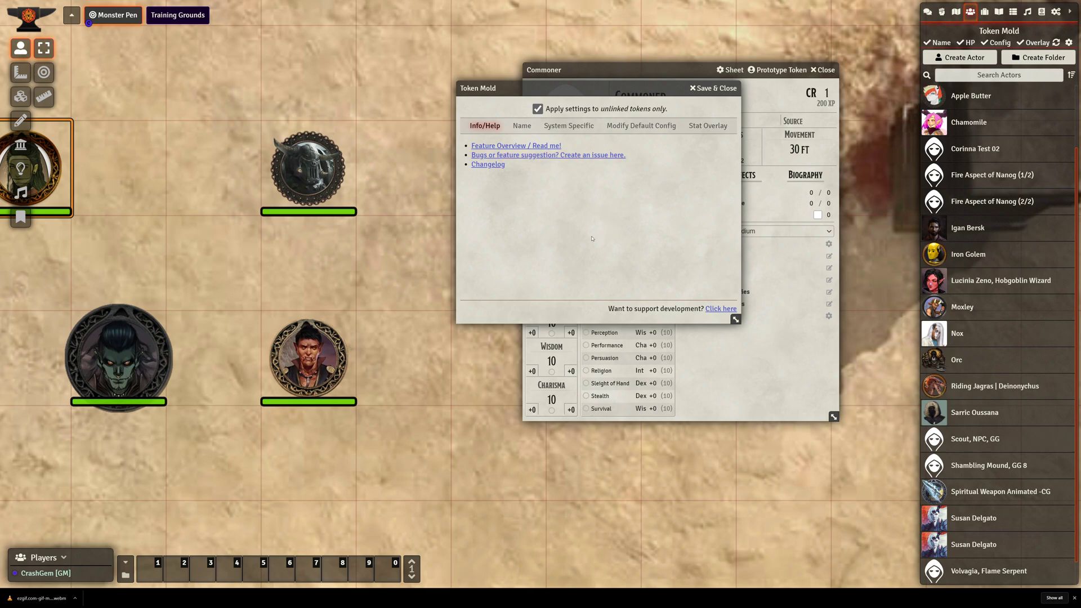
# Open Chamomile's prototype token configuration to check its Link Actor Data option, and update the token without changes
pyautogui.click(968, 123)
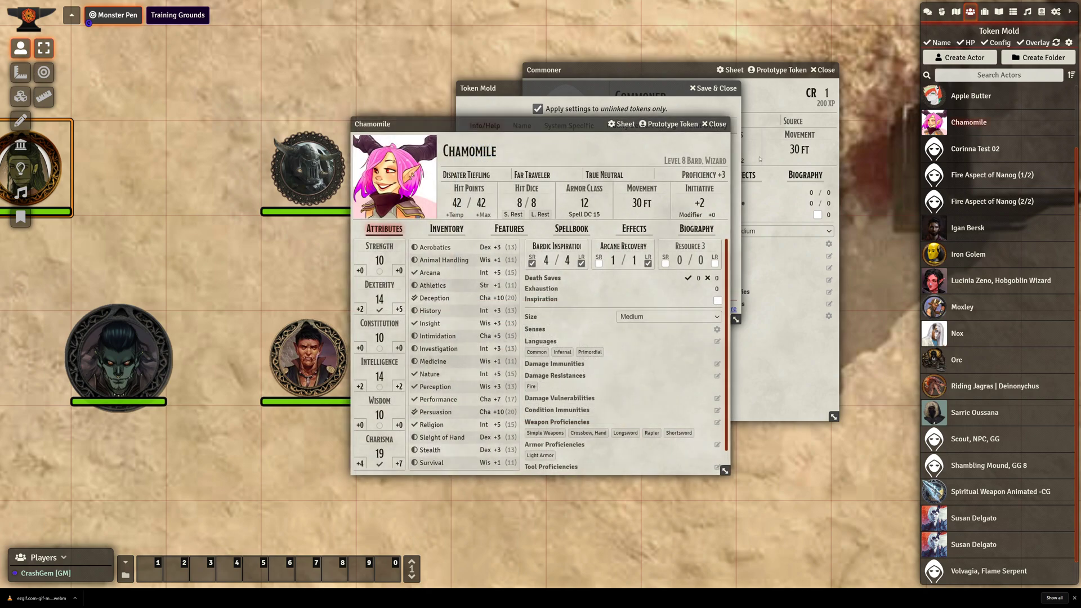
pyautogui.click(668, 124)
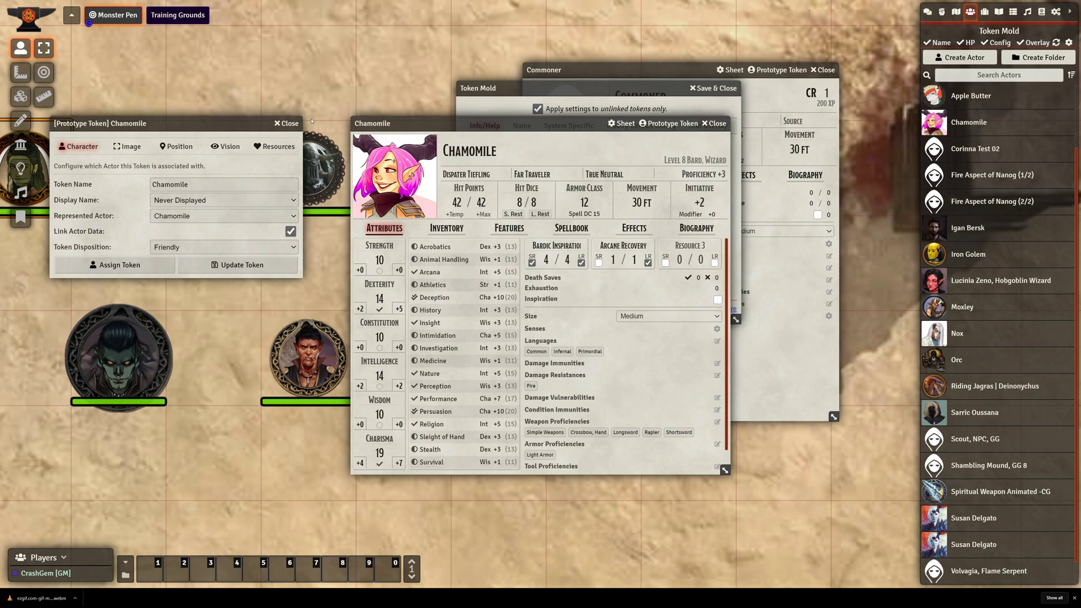
pyautogui.click(237, 264)
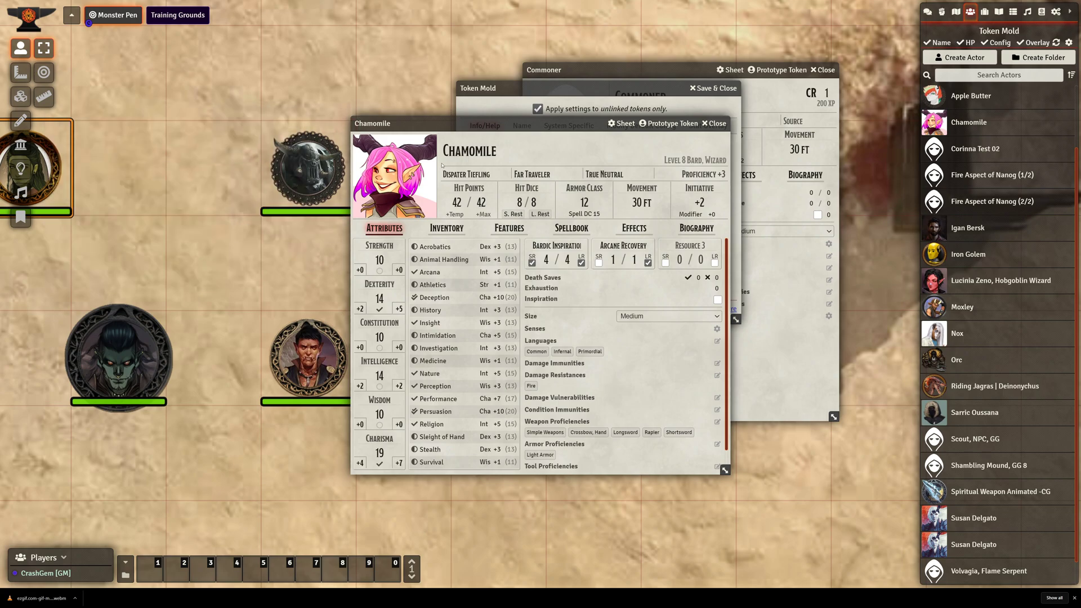
# Close Chamomile's sheet, check the Link Actor Data option in the Commoner's prototype token configuration, and close the Commoner windows without changes
pyautogui.click(714, 123)
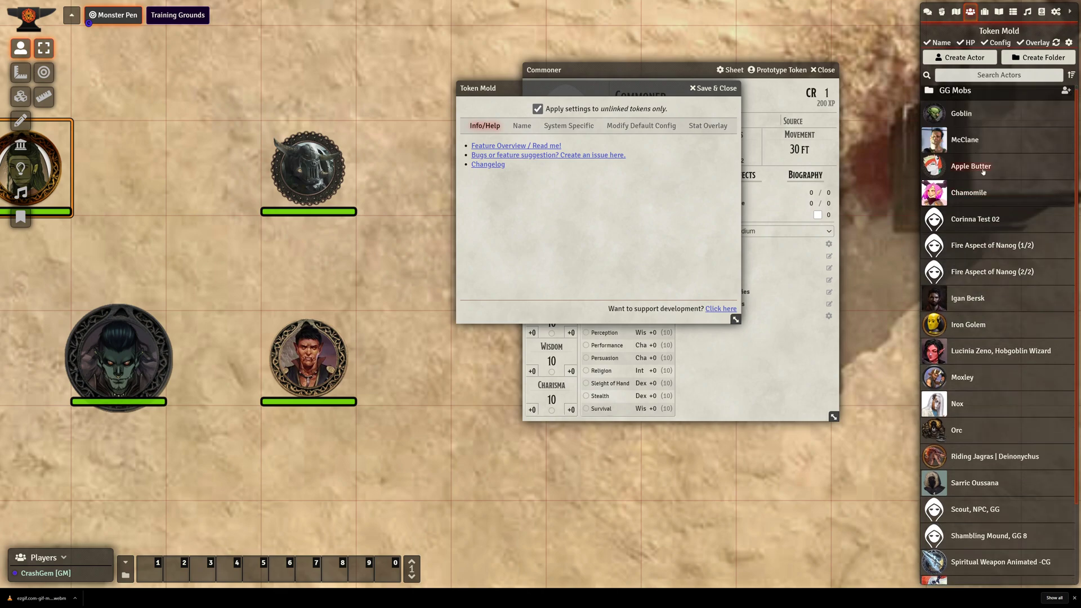
pyautogui.scroll(-2, 991, 225)
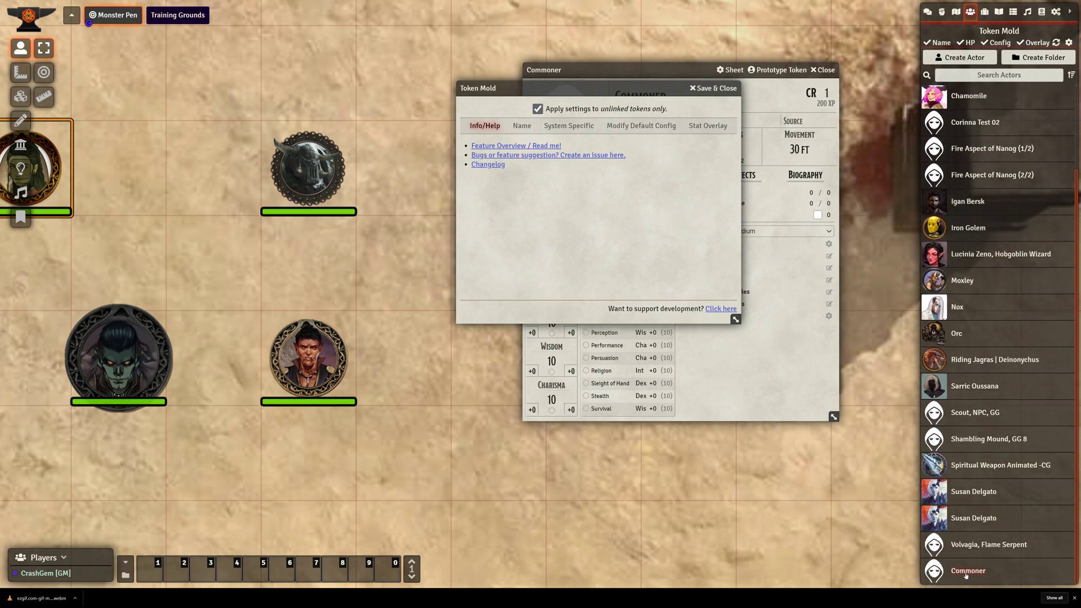
pyautogui.click(966, 572)
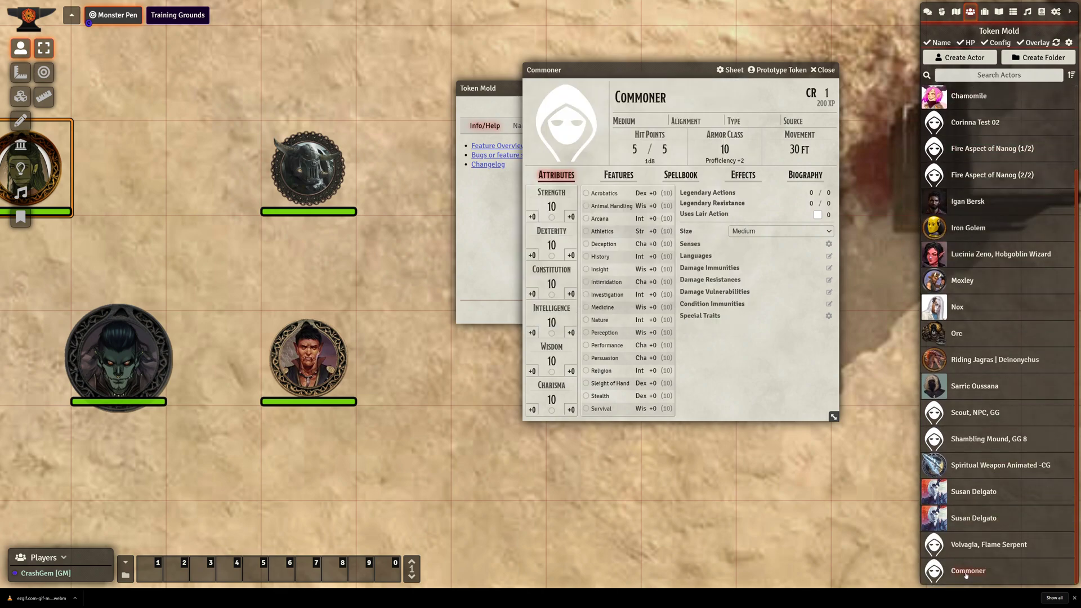
pyautogui.click(780, 70)
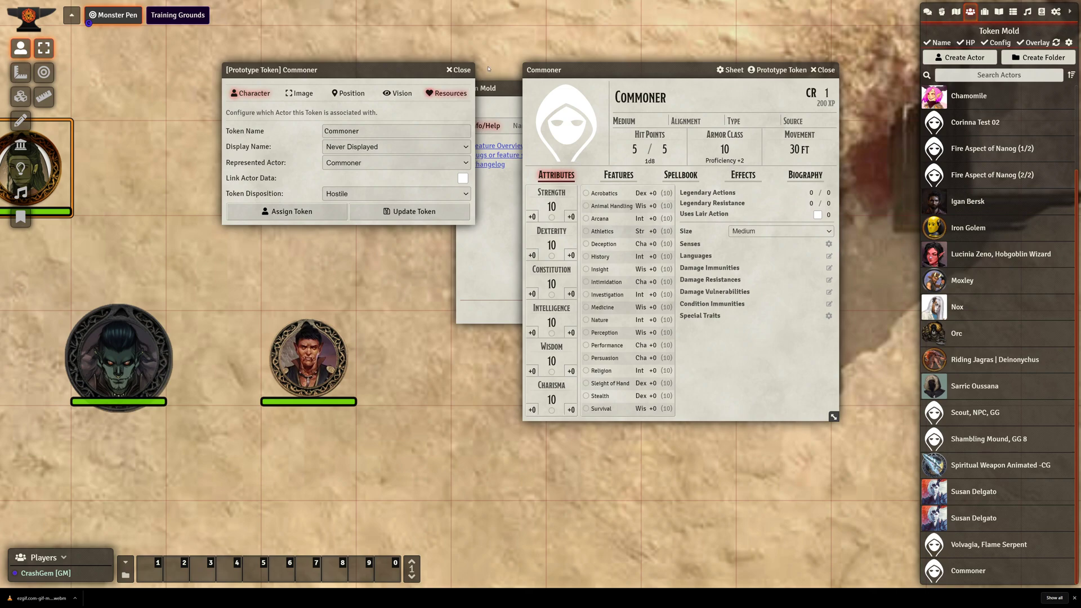
pyautogui.click(459, 70)
pyautogui.click(823, 70)
# Review Token Mold's naming options, including the Base name choices, and its system-specific chat and token size options without changing them
pyautogui.click(519, 127)
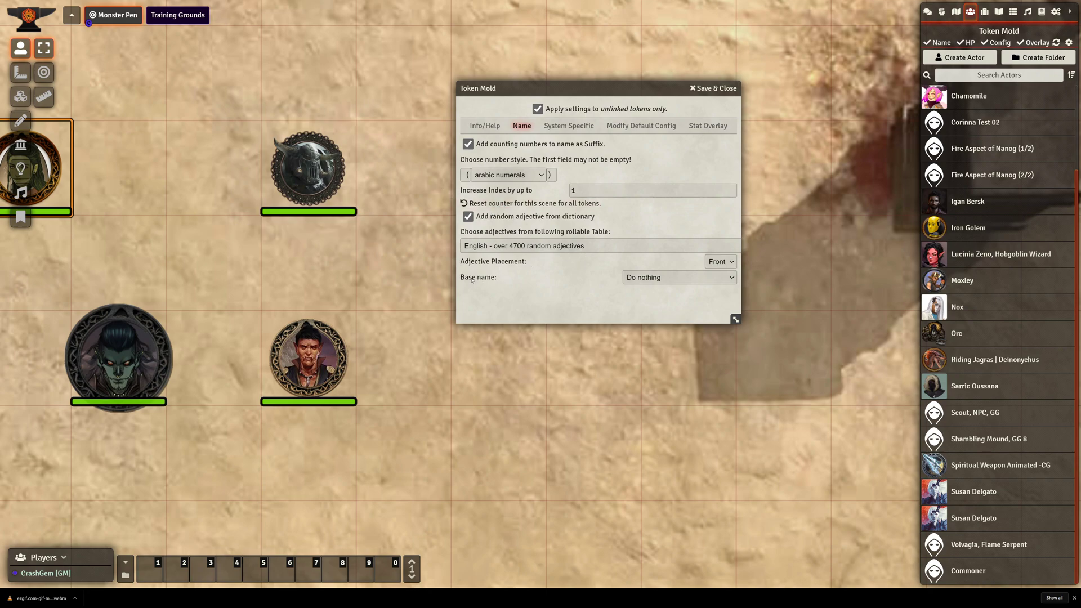
pyautogui.click(630, 282)
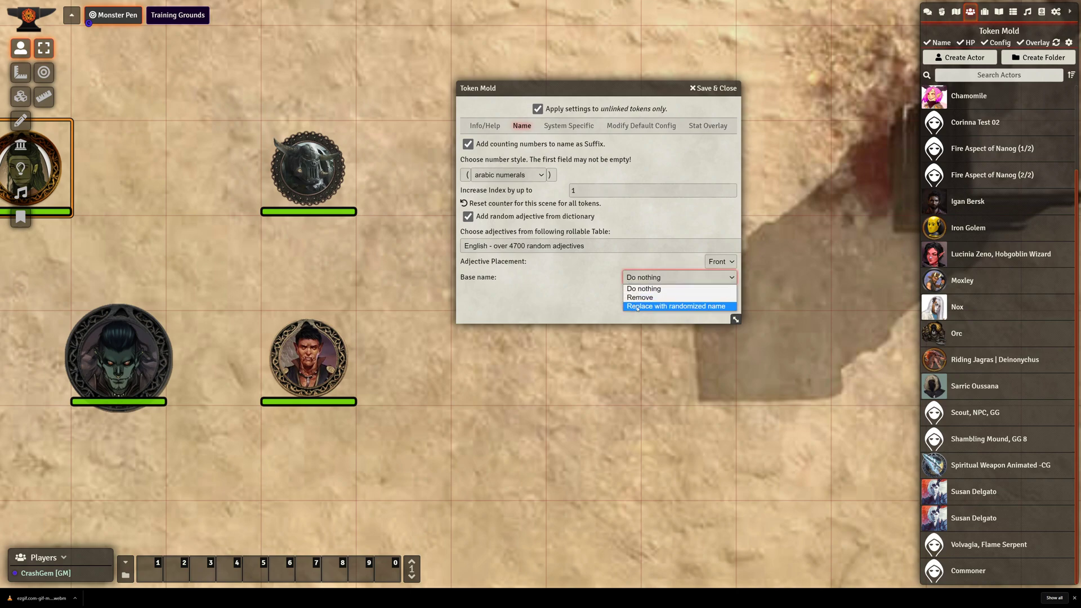
pyautogui.click(605, 290)
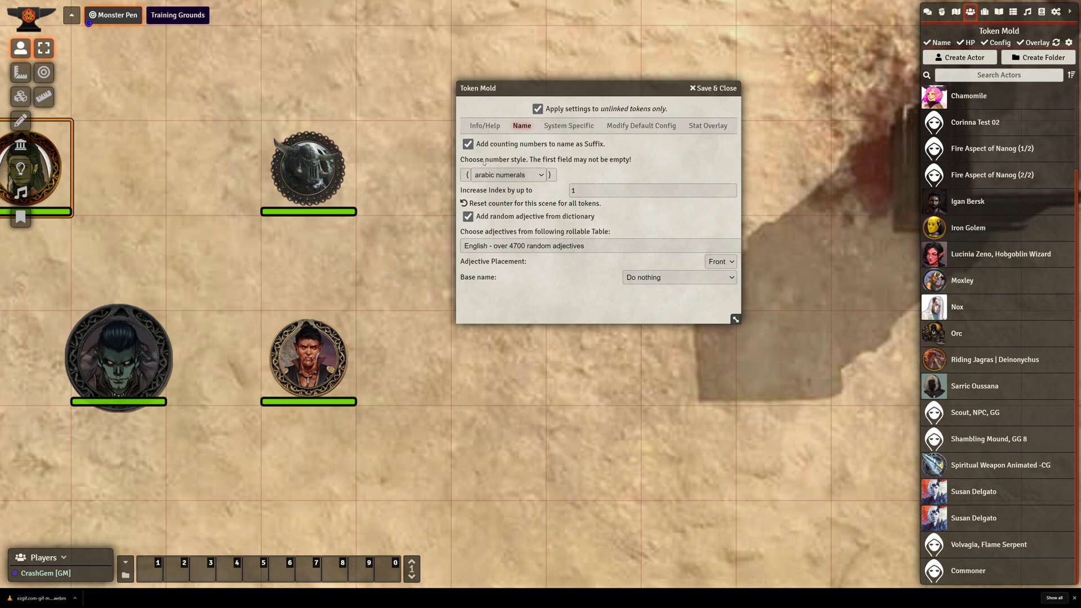
pyautogui.click(563, 130)
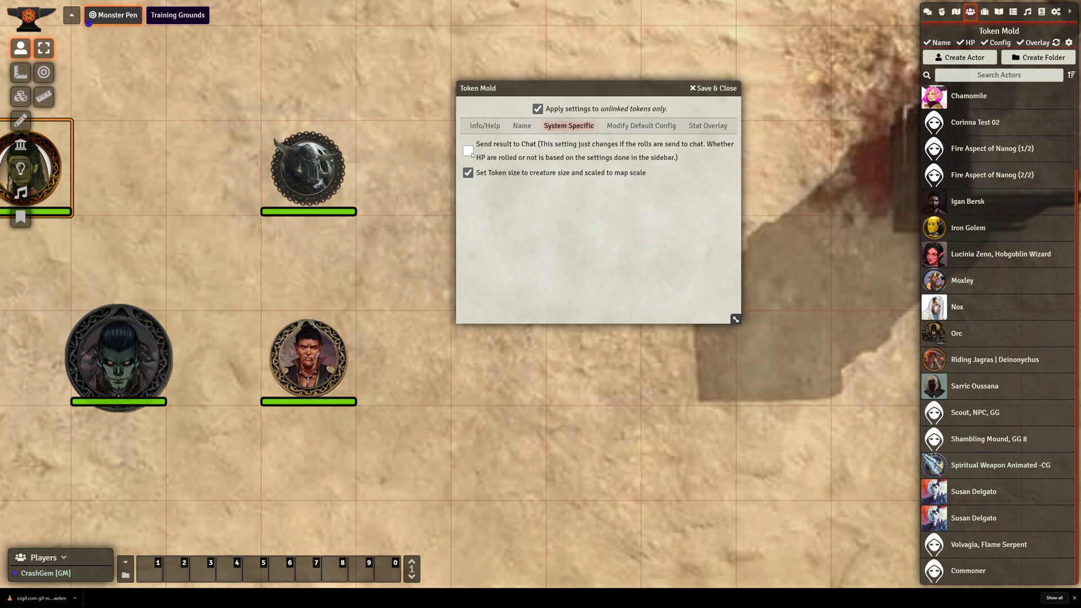
pyautogui.click(589, 177)
pyautogui.click(585, 179)
# Examine Token Mold's default configuration overrides, from display bars and disposition to random scale, rotation and mirroring
pyautogui.click(625, 131)
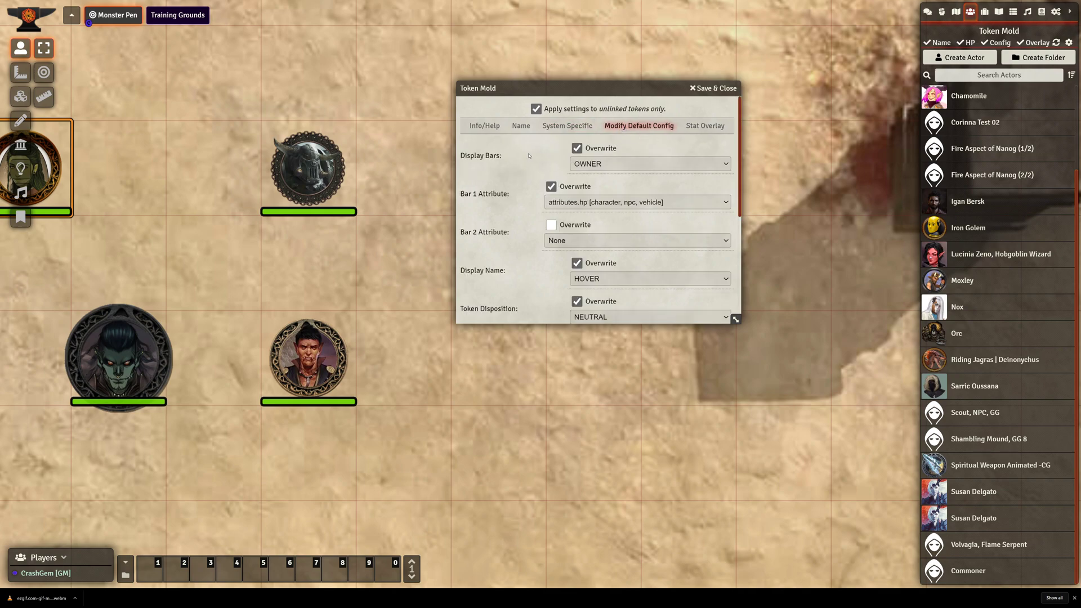
pyautogui.scroll(-3, 547, 186)
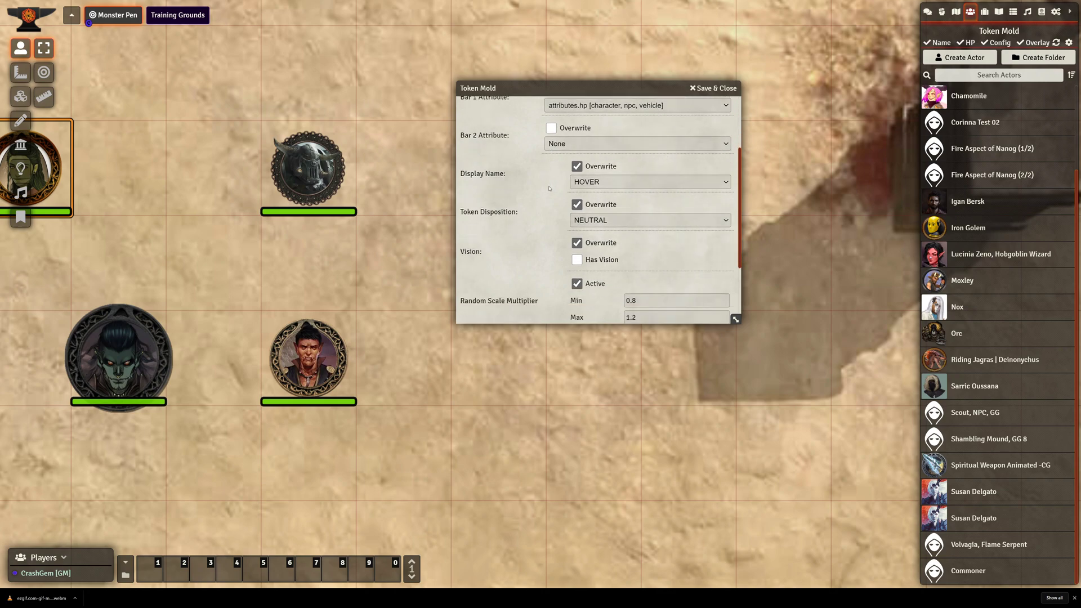
pyautogui.scroll(-2, 545, 190)
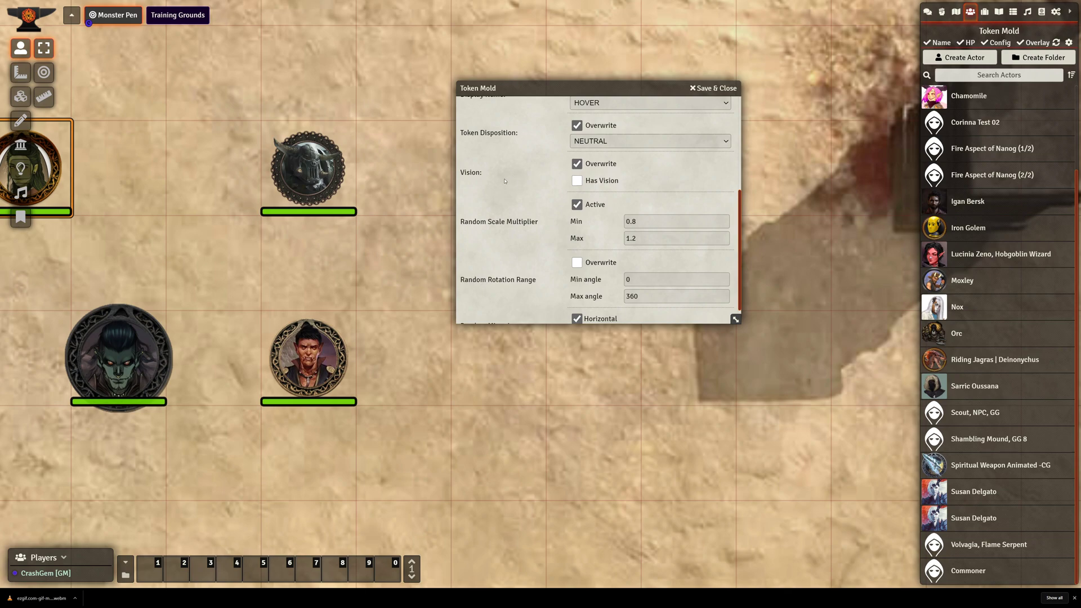
pyautogui.scroll(-1, 502, 192)
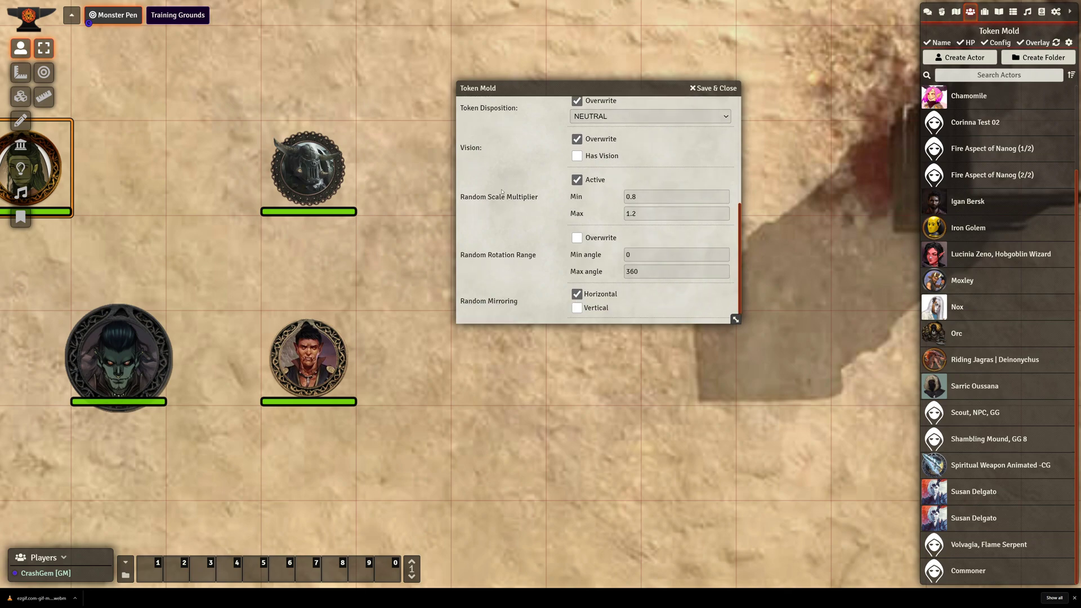
pyautogui.scroll(1, 506, 190)
pyautogui.scroll(-1, 492, 285)
pyautogui.scroll(1, 538, 232)
pyautogui.scroll(-1, 508, 265)
pyautogui.scroll(5, 532, 276)
pyautogui.scroll(-5, 533, 274)
pyautogui.scroll(5, 608, 290)
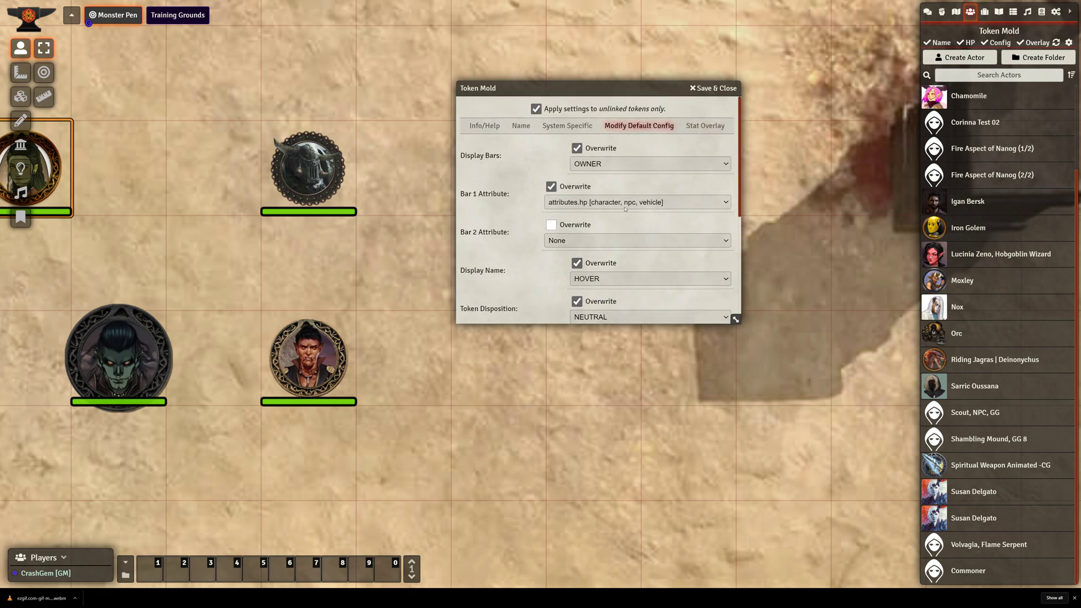
pyautogui.scroll(-4, 625, 211)
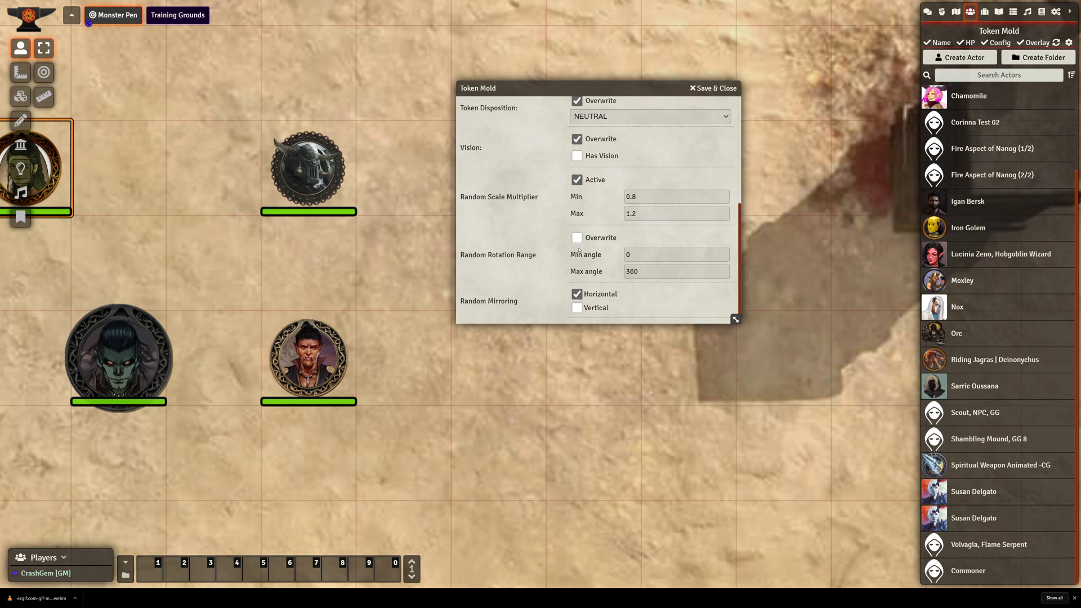
pyautogui.scroll(5, 566, 237)
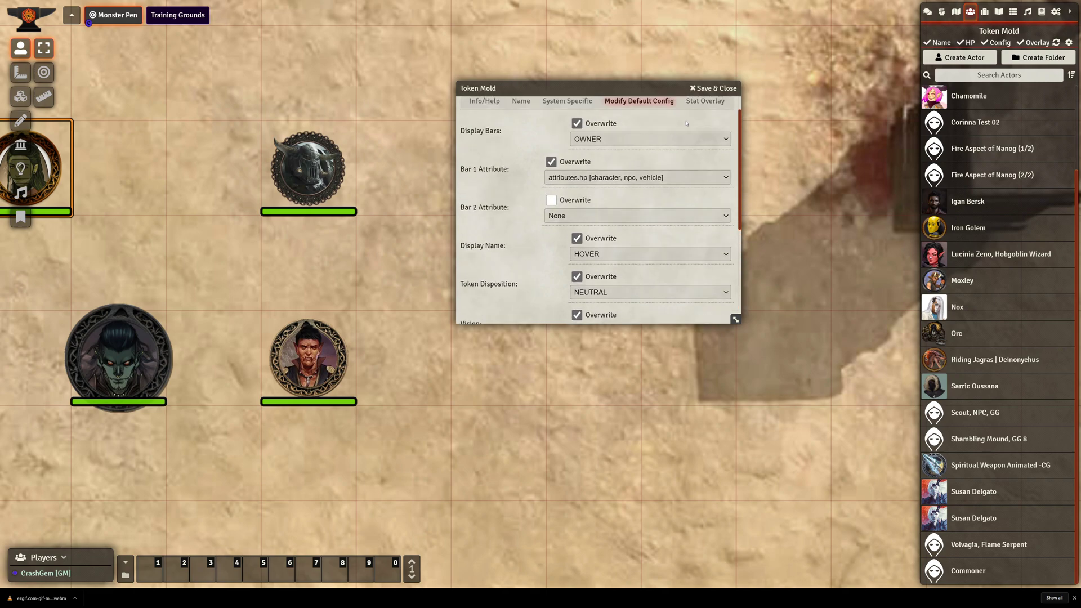
# Review the attributes available for Token Mold's stat overlay without choosing one, and save and close the settings
pyautogui.click(700, 102)
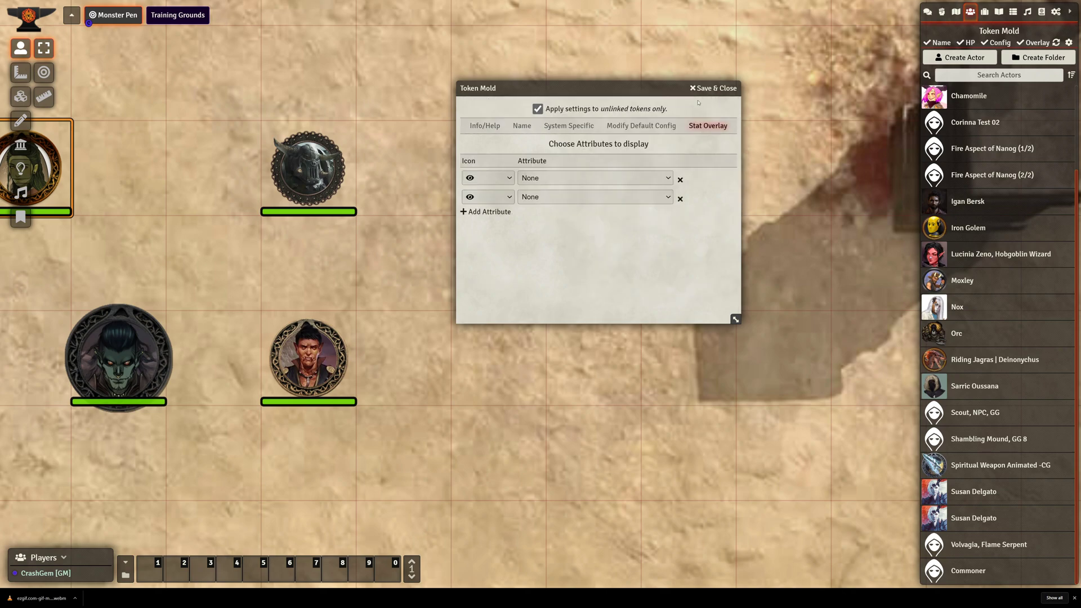
pyautogui.click(509, 178)
pyautogui.click(541, 179)
pyautogui.click(541, 180)
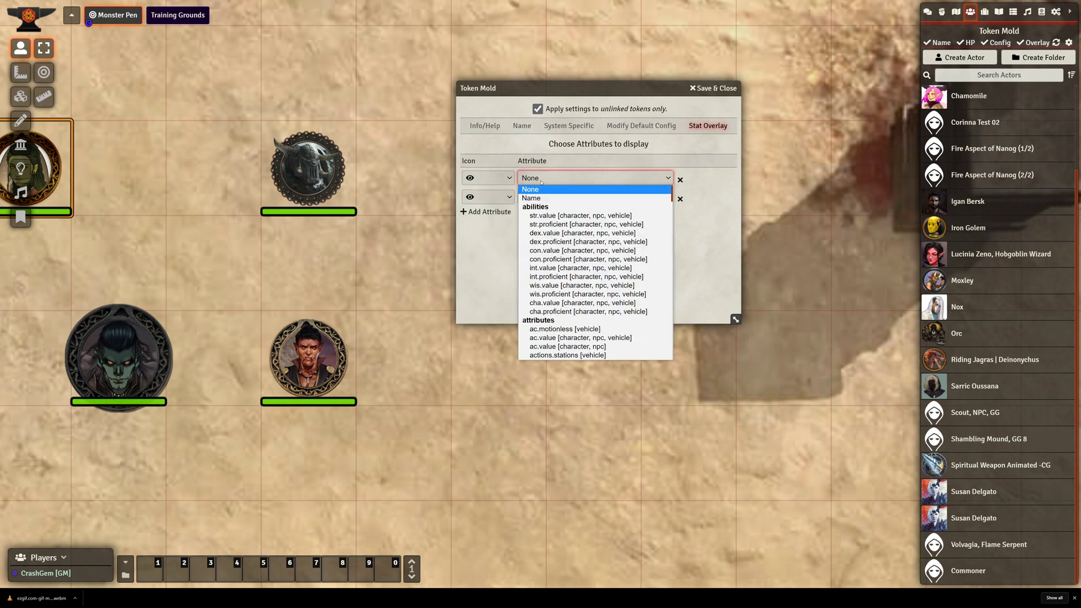
pyautogui.click(494, 256)
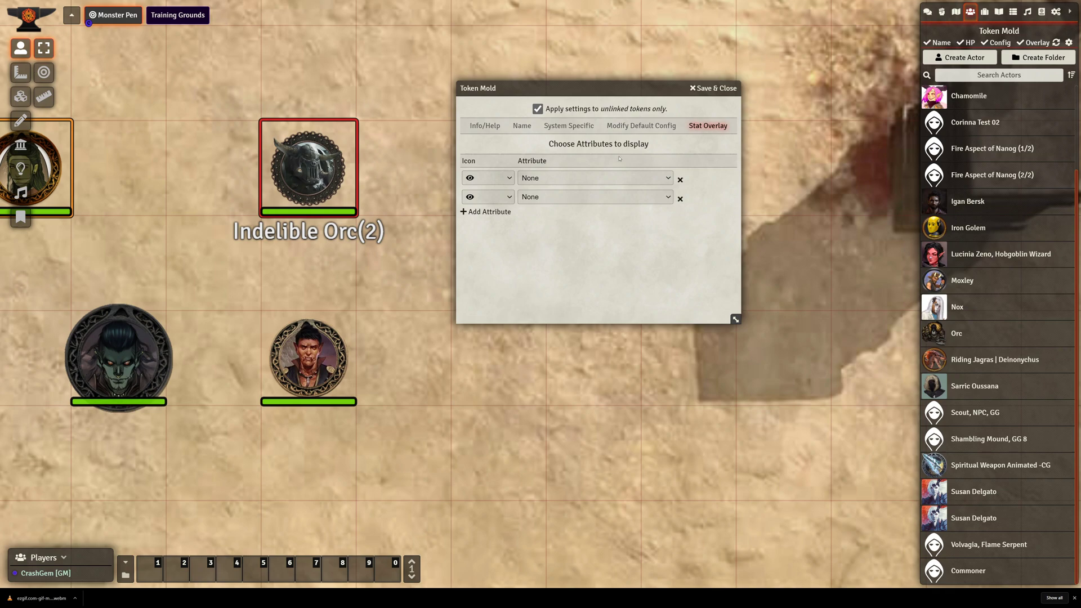
pyautogui.click(724, 89)
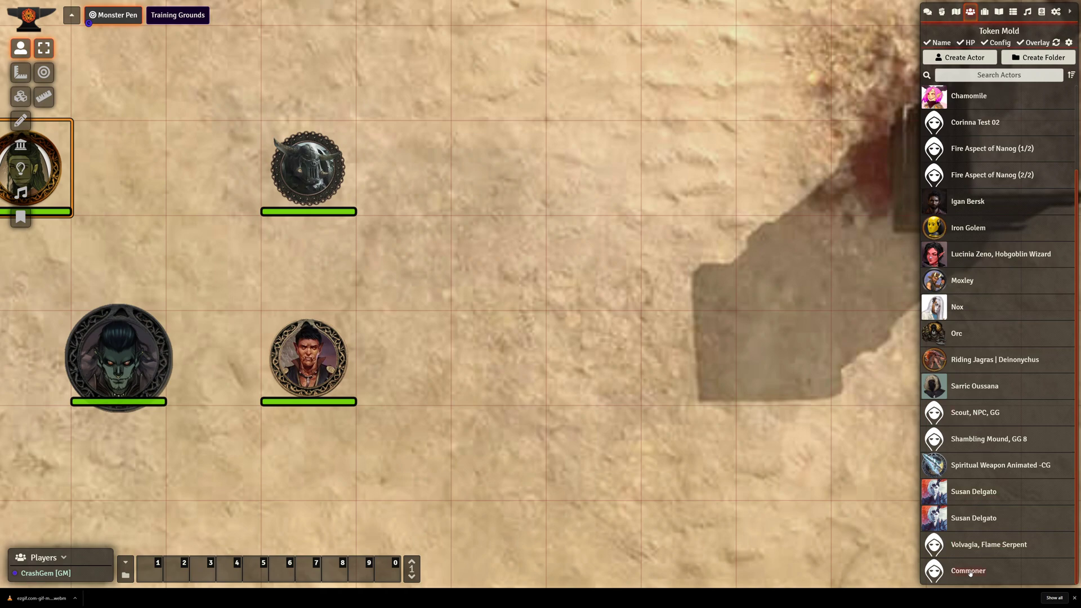
# Place six Commoner tokens on the scene beside the Orc tokens, moving the fourth one diagonally away from the others
pyautogui.moveTo(970, 574); pyautogui.dragTo(495, 161)
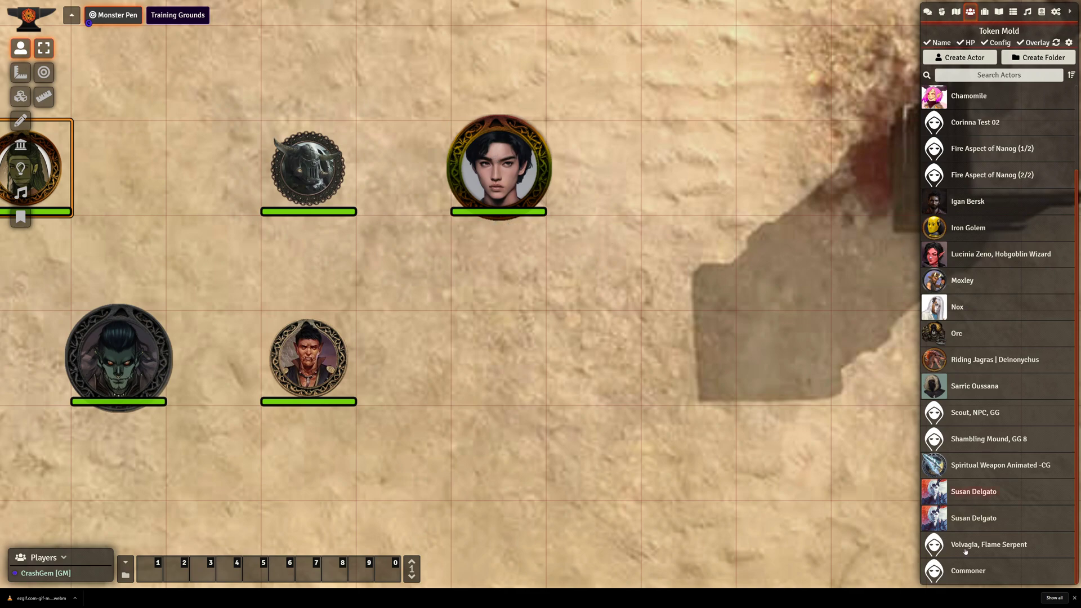
pyautogui.moveTo(967, 572); pyautogui.dragTo(628, 295)
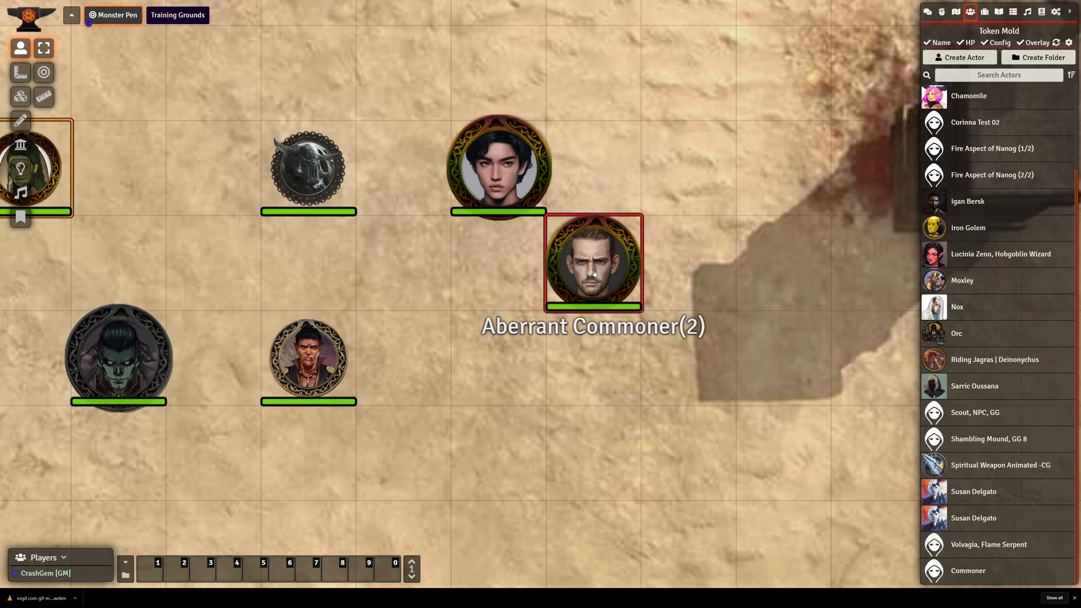
pyautogui.moveTo(967, 573); pyautogui.dragTo(419, 269)
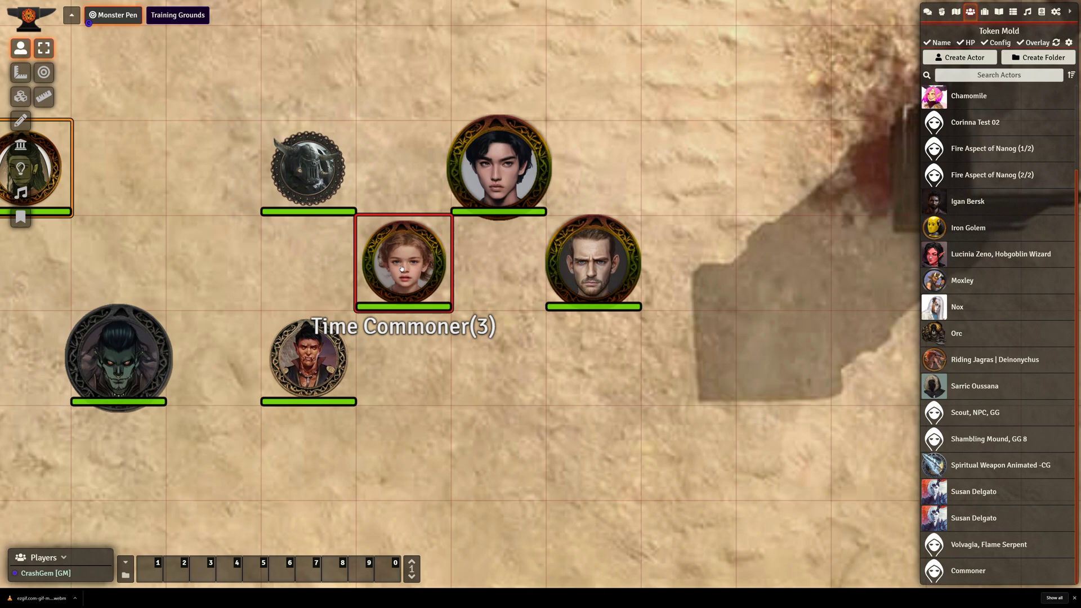
pyautogui.moveTo(969, 583); pyautogui.dragTo(686, 151)
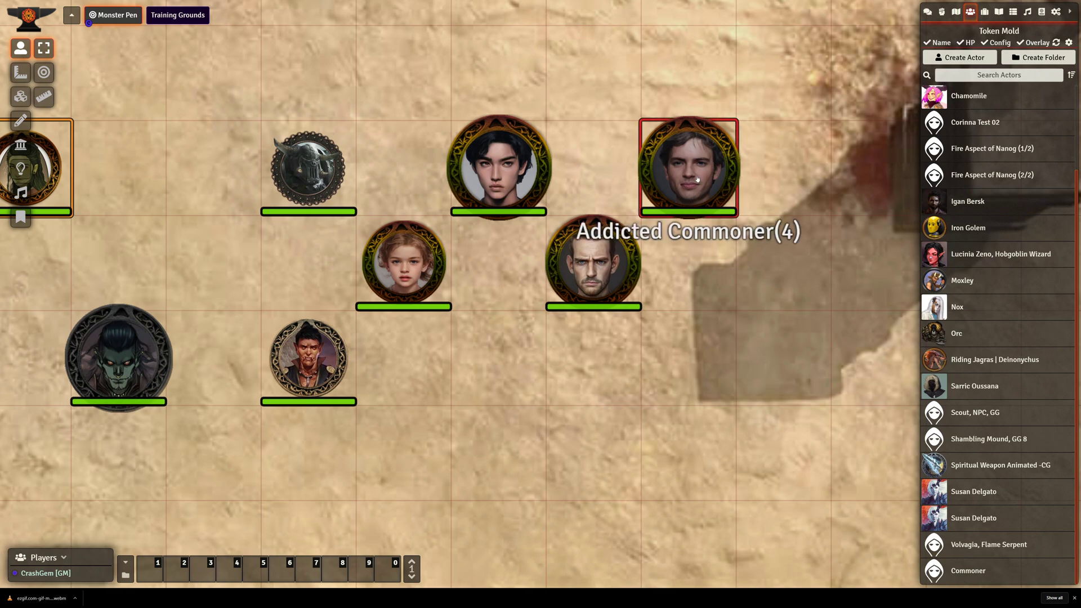
pyautogui.moveTo(684, 178); pyautogui.dragTo(716, 136)
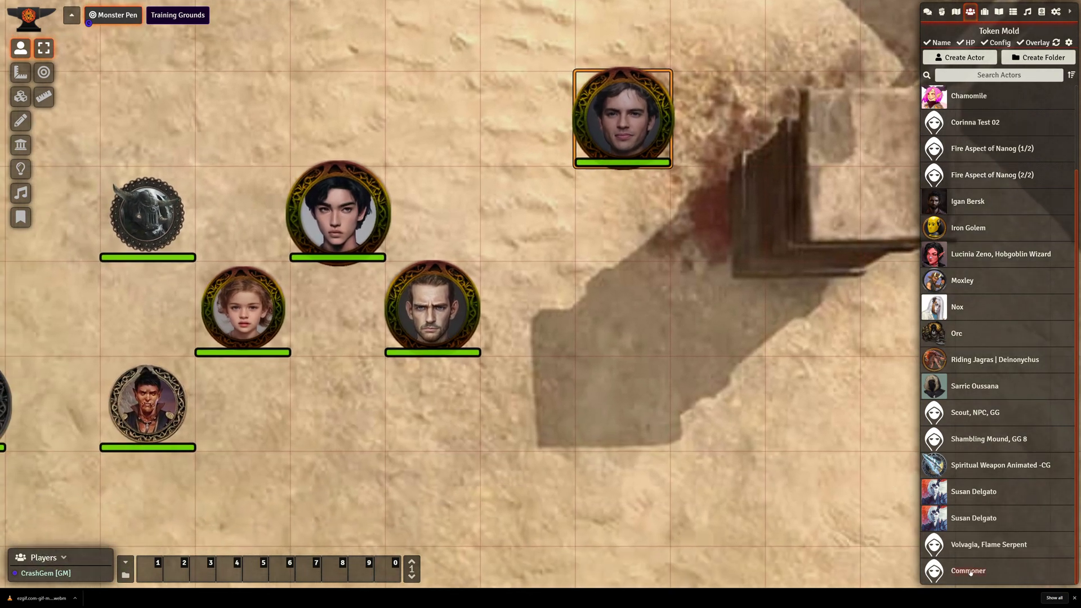
pyautogui.moveTo(965, 567); pyautogui.dragTo(433, 115)
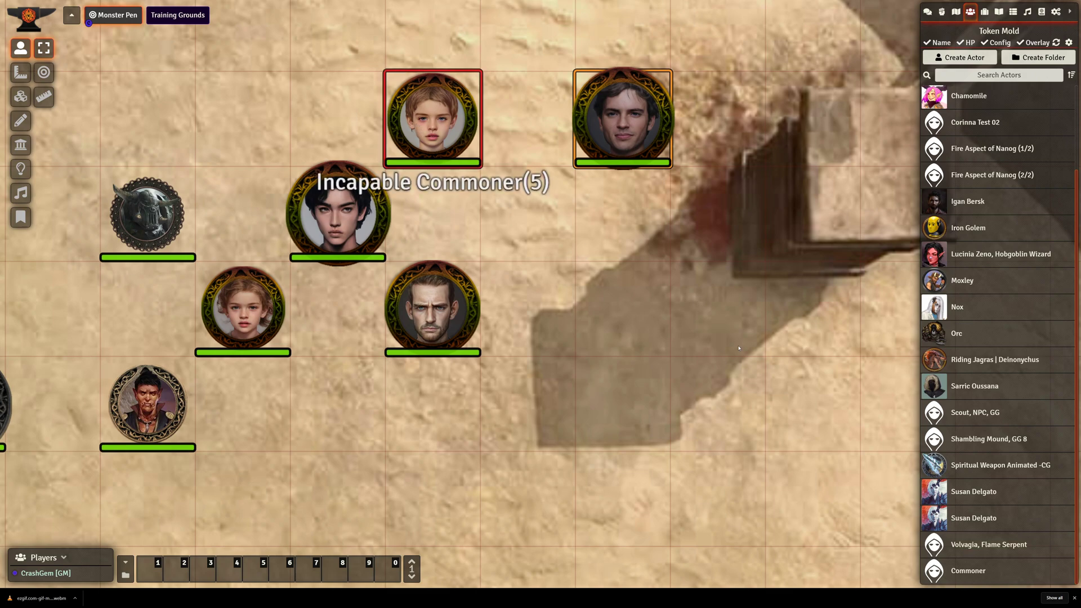
pyautogui.moveTo(964, 578); pyautogui.dragTo(532, 208)
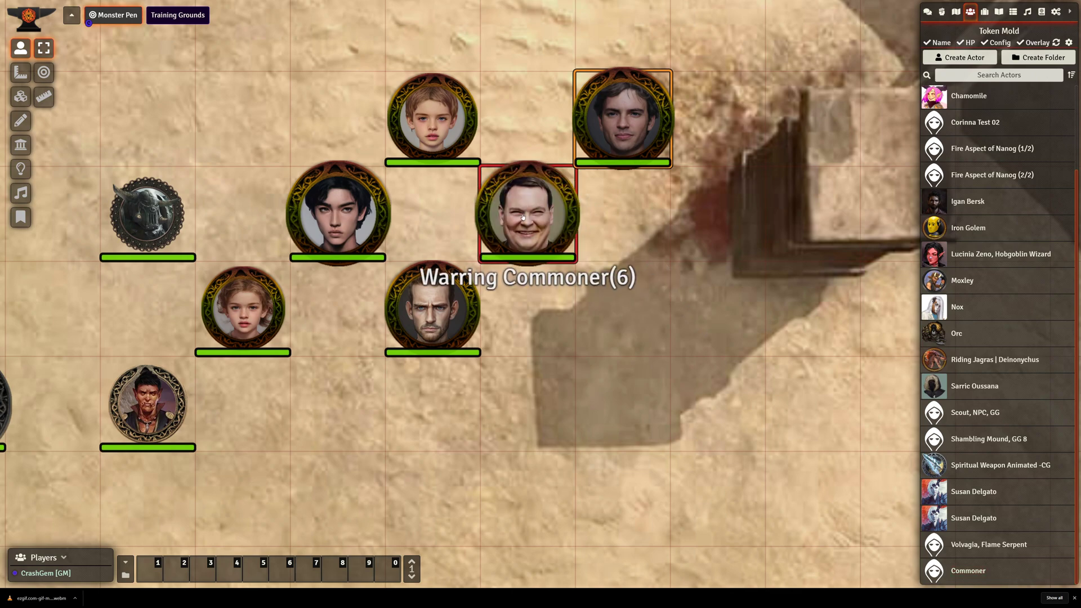
# Change the Incapable Commoner(5) token's art to the dark-haired youth portrait from its wildcard images
pyautogui.click(428, 111)
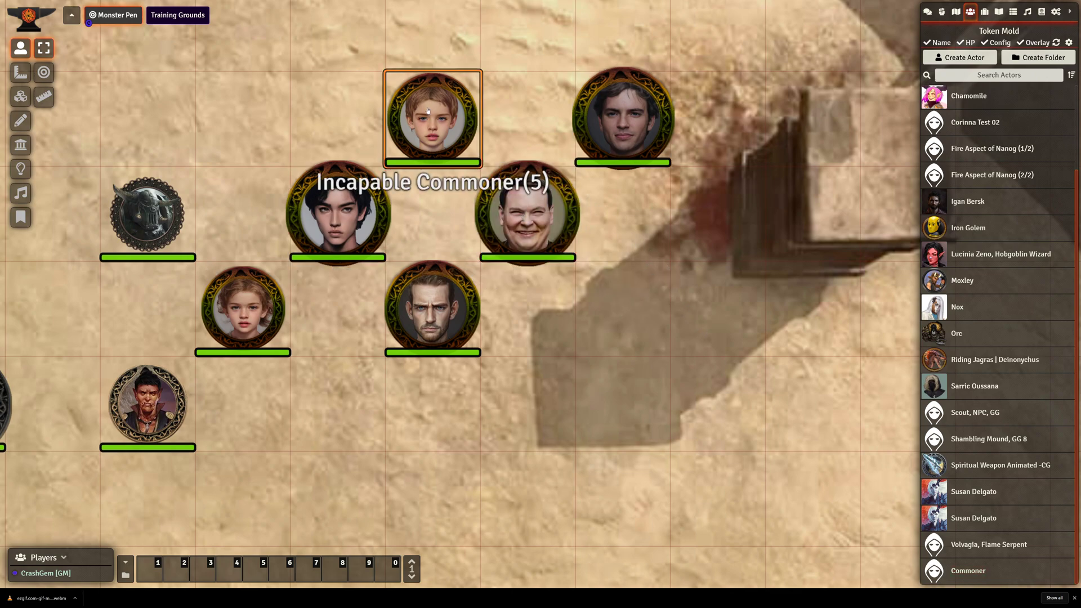
pyautogui.rightClick(429, 113)
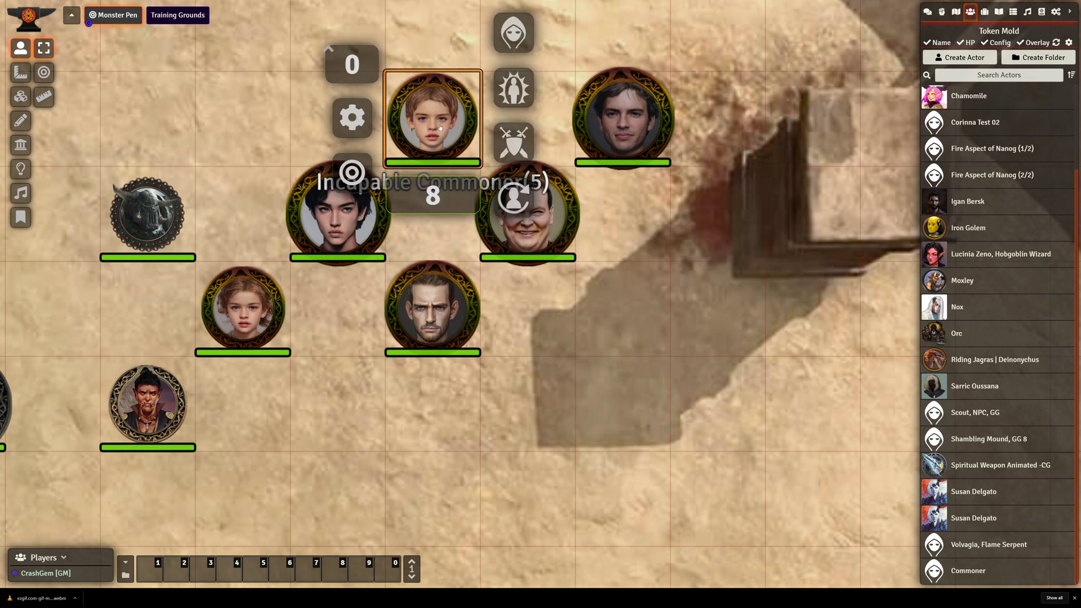
pyautogui.click(514, 206)
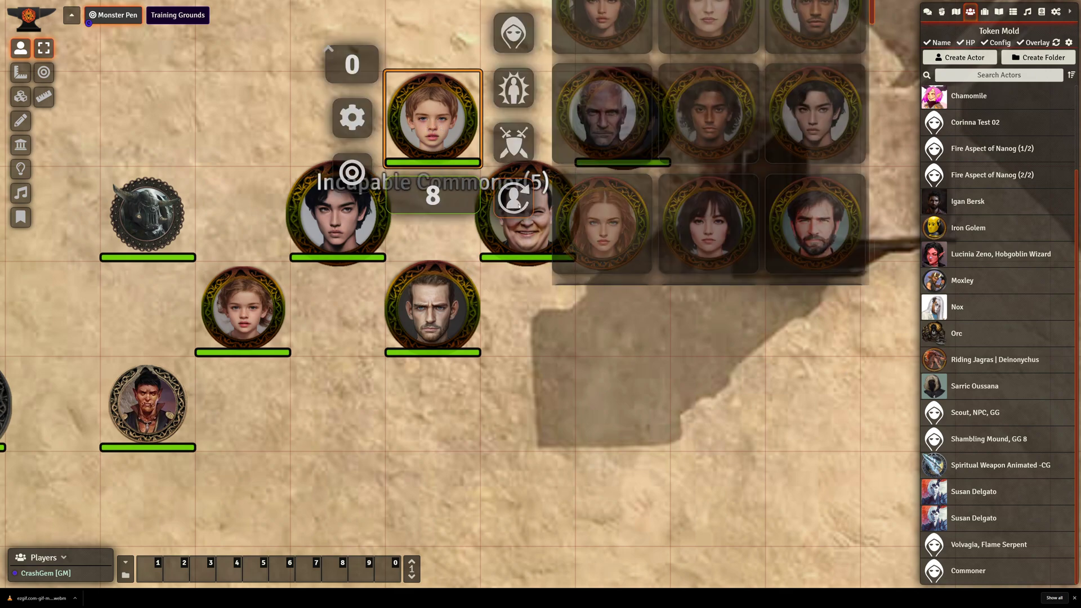
pyautogui.scroll(-10, 741, 159)
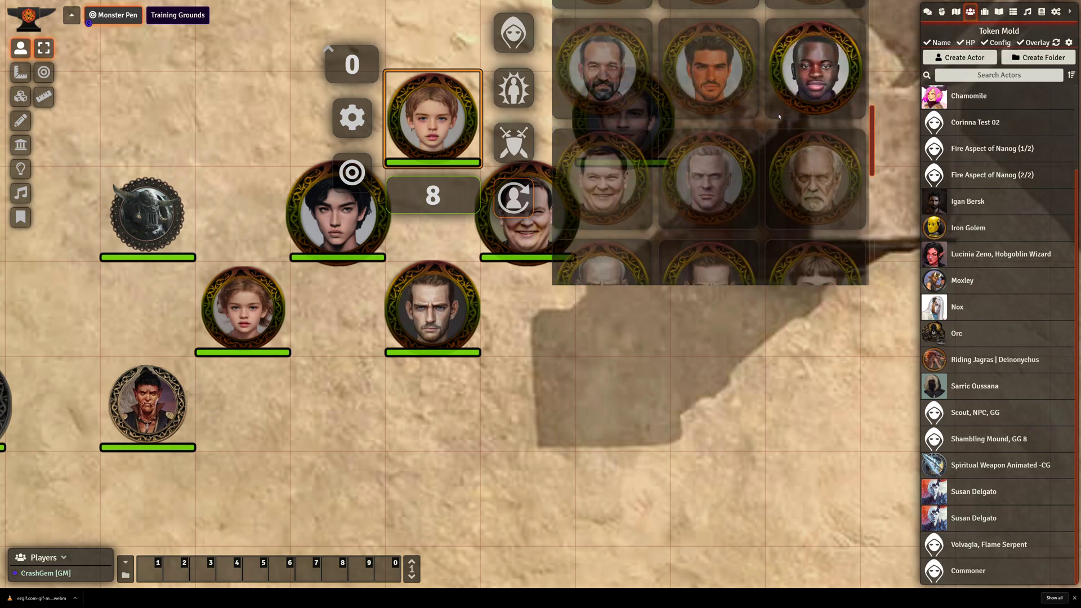
pyautogui.scroll(10, 742, 110)
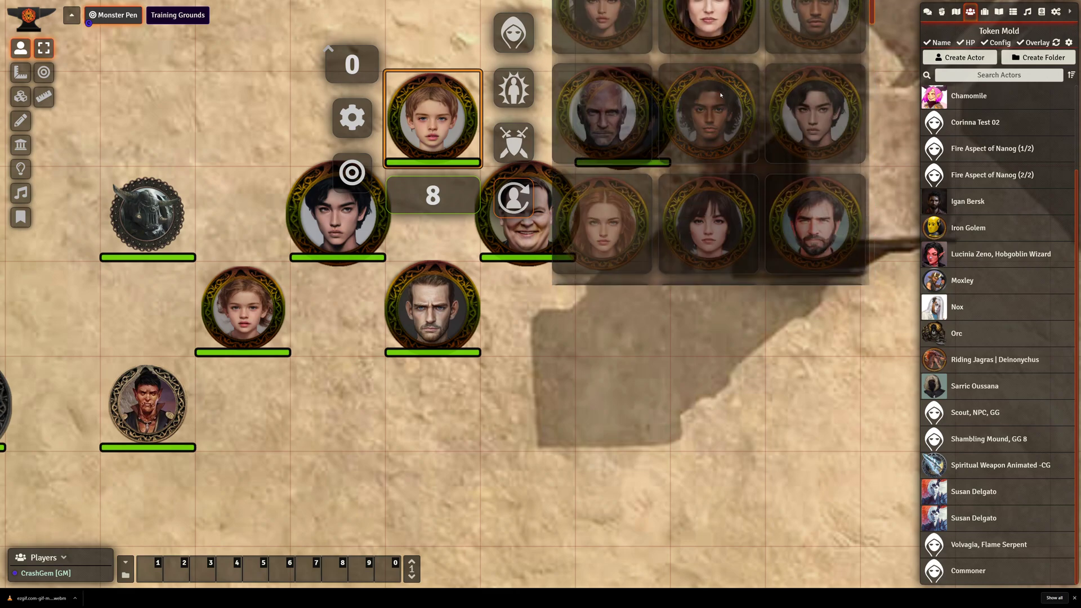
pyautogui.click(827, 123)
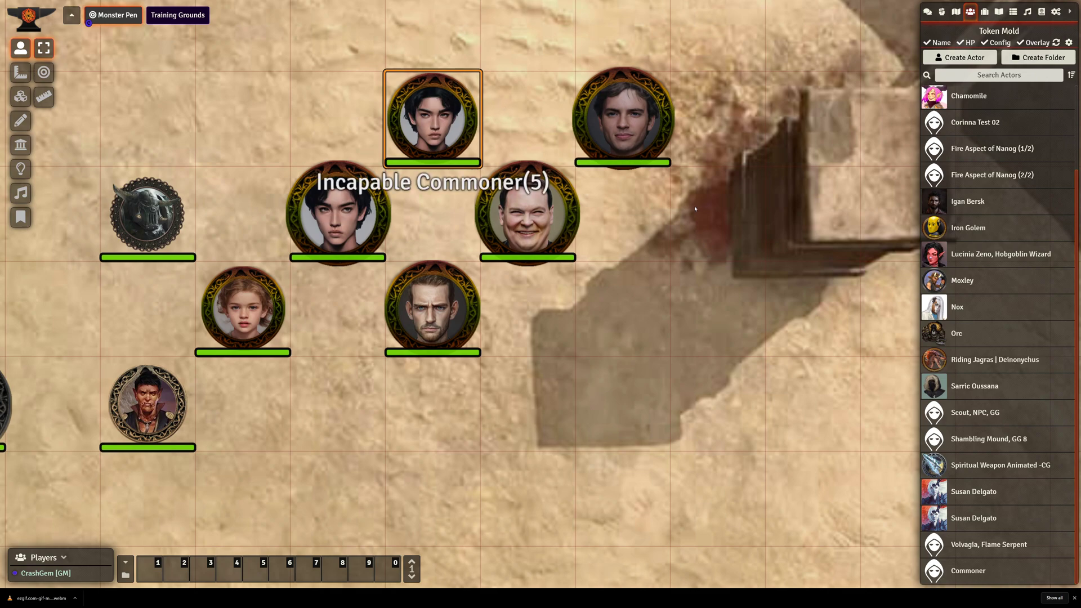
# Spread out three of the Commoner tokens, including Incapable Commoner(5), on open squares above the Orc group
pyautogui.moveTo(452, 137); pyautogui.dragTo(262, 137)
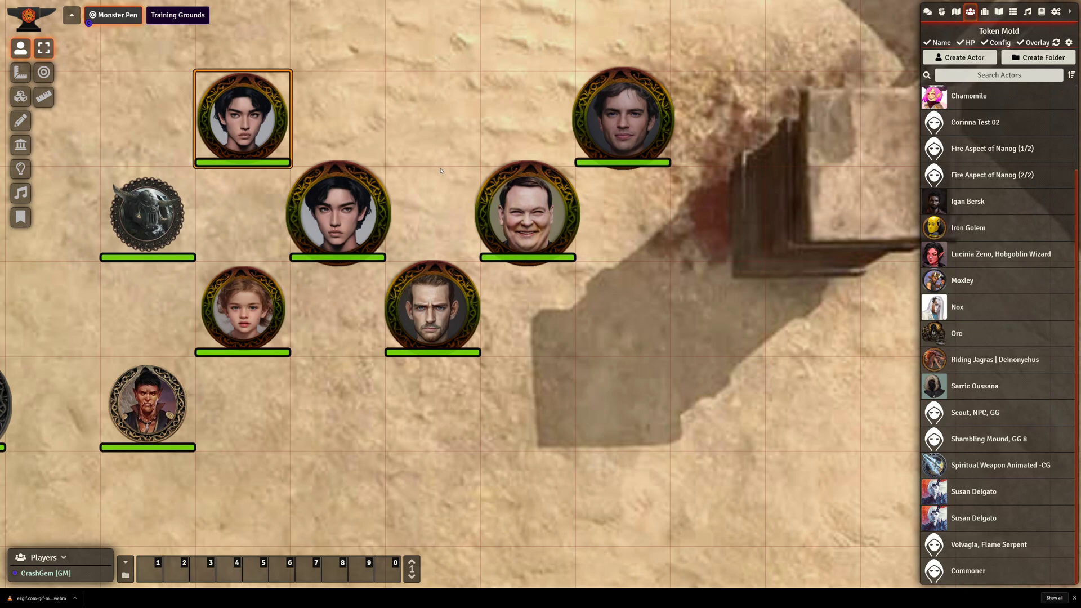
pyautogui.scroll(-5, 442, 172)
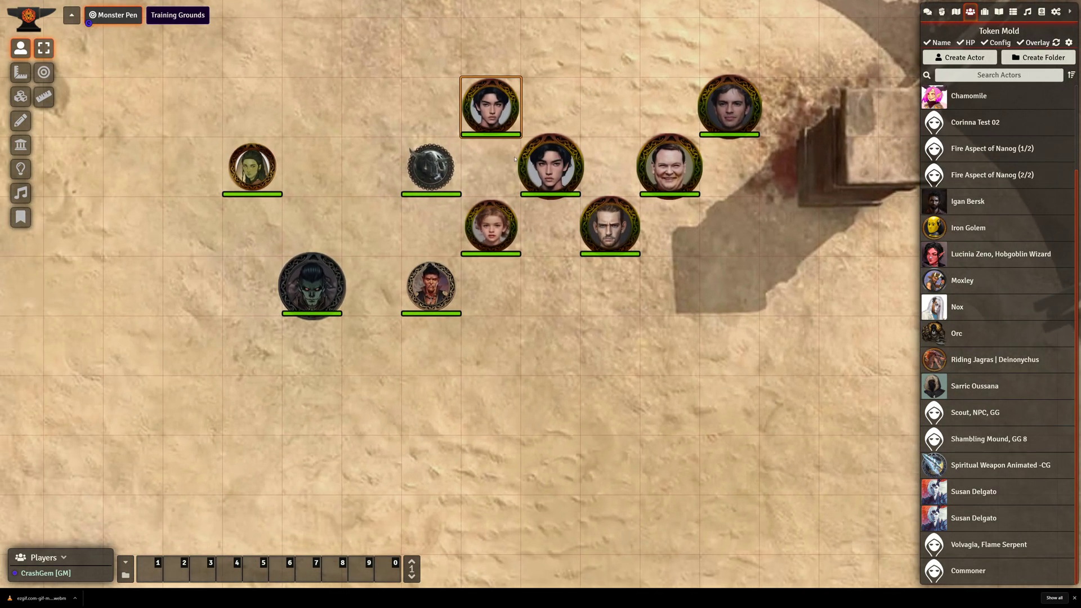
pyautogui.scroll(-2, 591, 161)
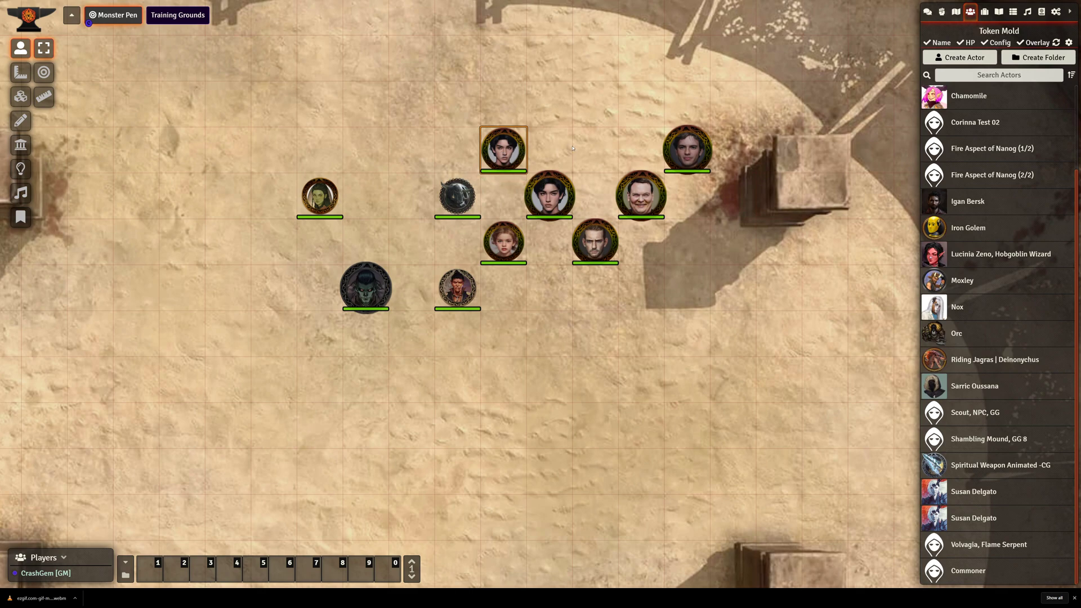
pyautogui.scroll(3, 538, 183)
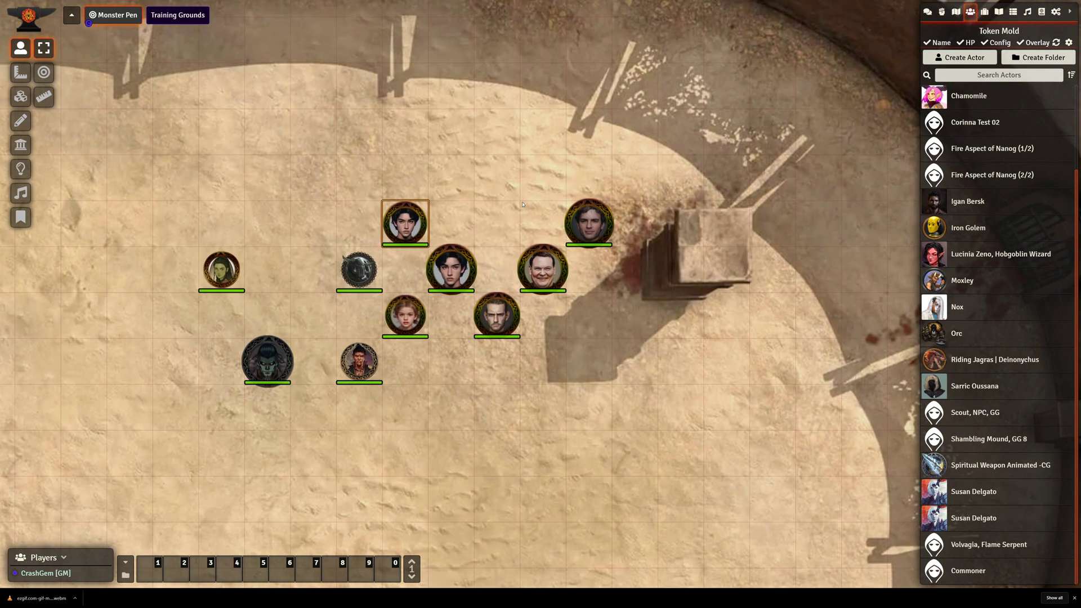
pyautogui.moveTo(450, 236); pyautogui.dragTo(493, 148)
pyautogui.moveTo(610, 193); pyautogui.dragTo(414, 86)
pyautogui.scroll(-1, 283, 237)
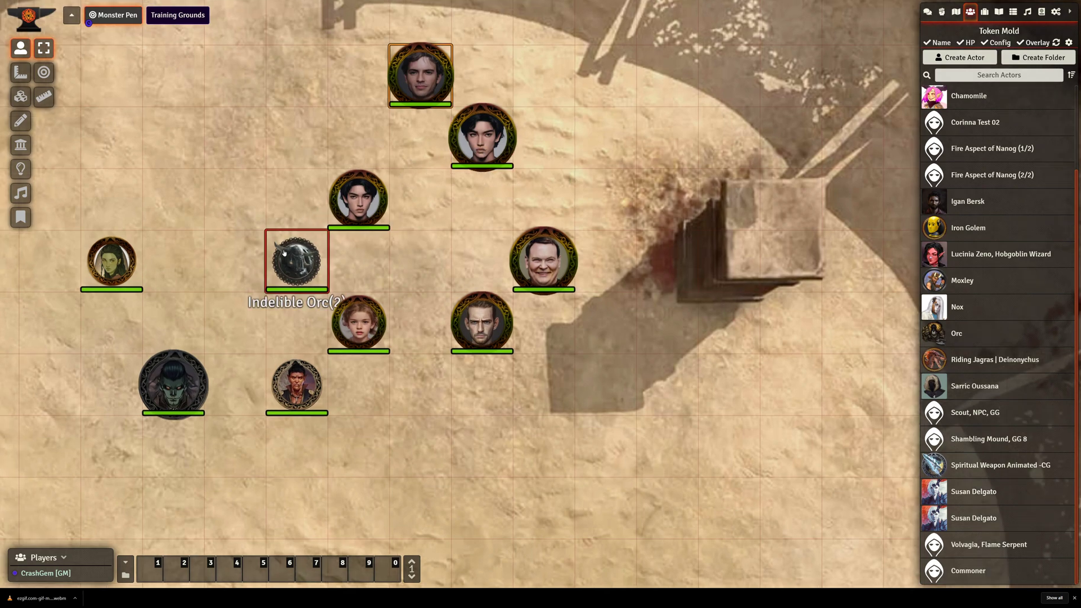
pyautogui.scroll(2, 221, 167)
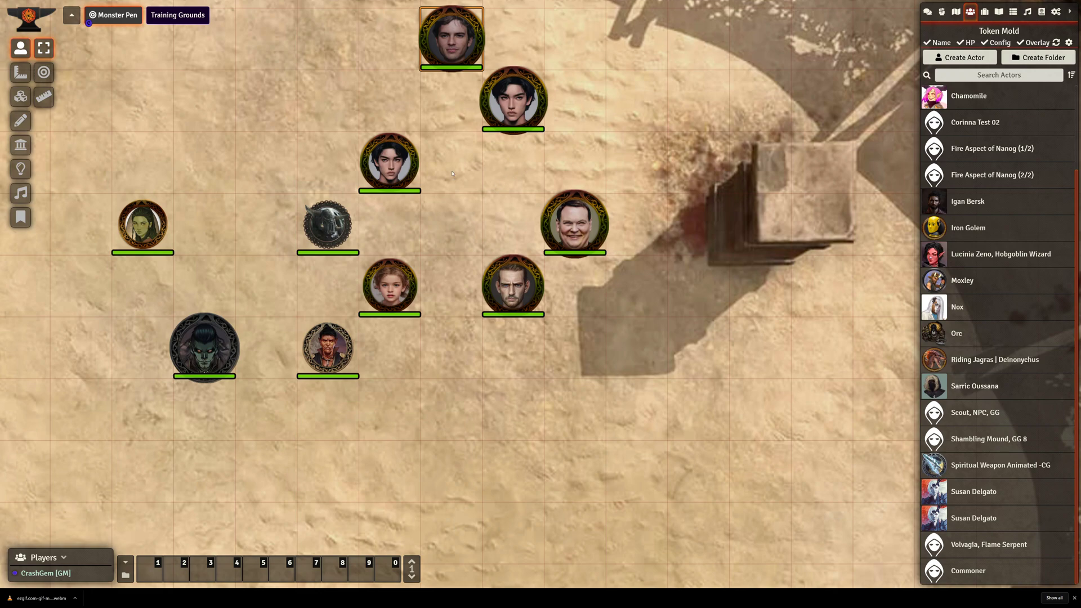
pyautogui.scroll(1, 464, 181)
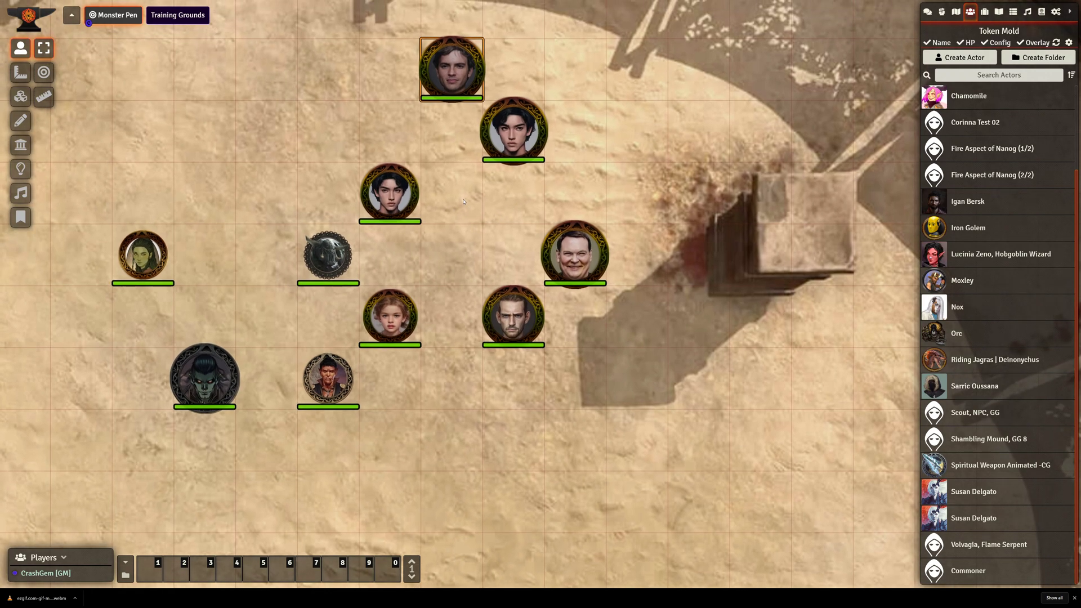